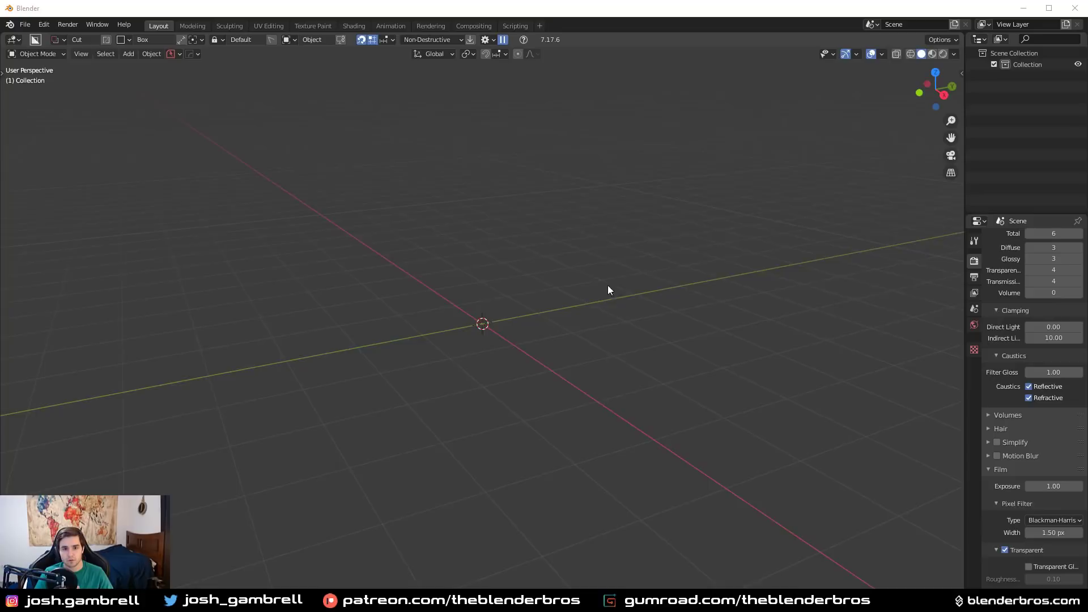
Step: Add a quad sphere at the centre of the empty scene
middle_drag(608, 284, 572, 277)
key(shift+a)
mouse_move(573, 276)
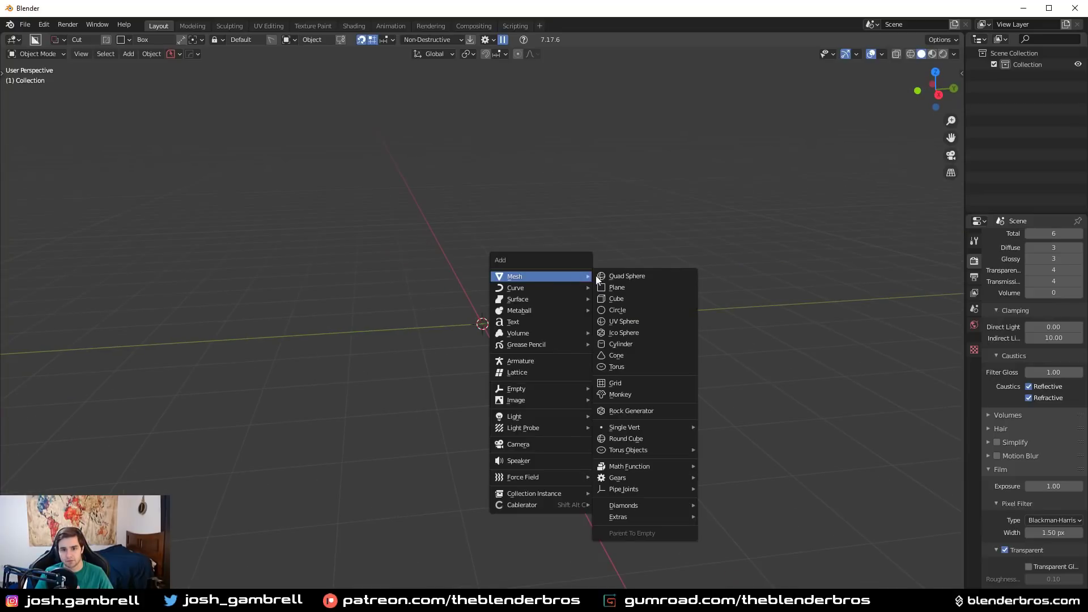
click(634, 279)
key(shift+a)
mouse_move(645, 257)
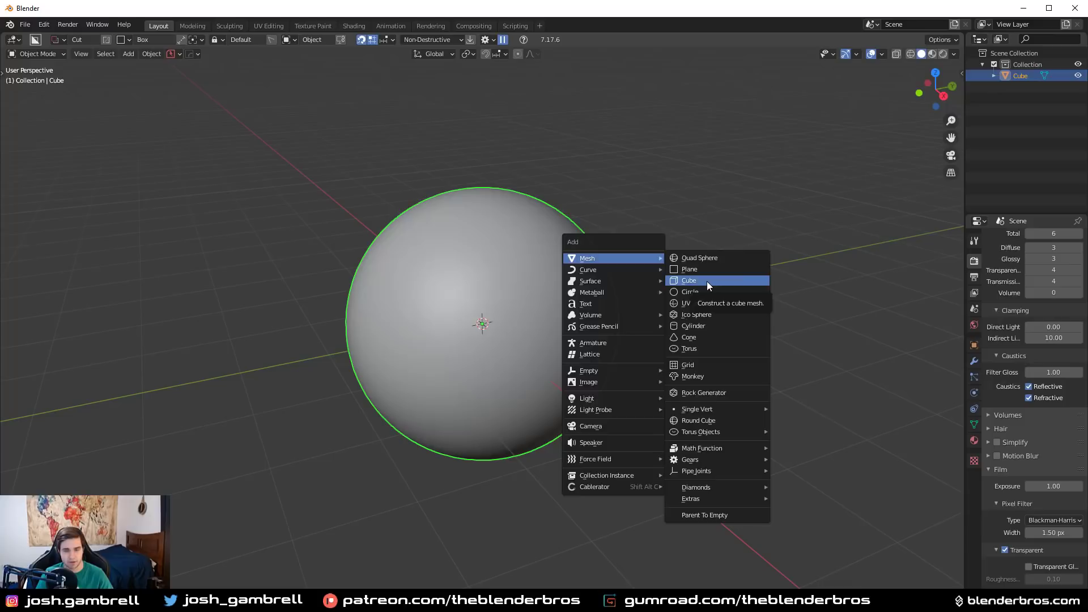
key(Escape)
scroll(577, 368, up, 2)
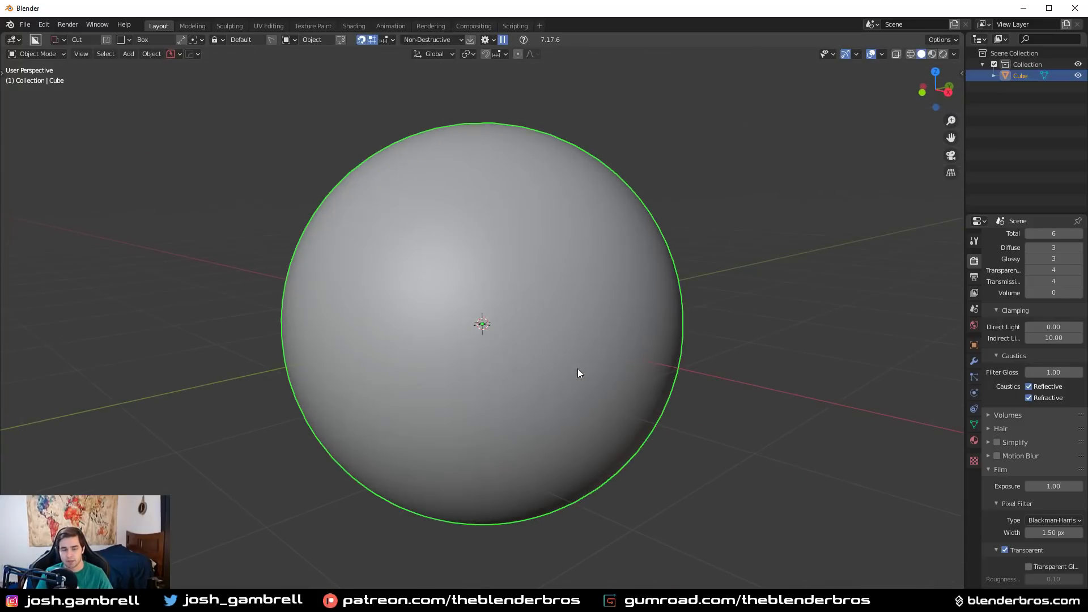
Step: Inspect the sphere's mesh in Edit Mode, then return to Object Mode
key(ctrl+Tab)
click(719, 359)
middle_drag(567, 408, 522, 486)
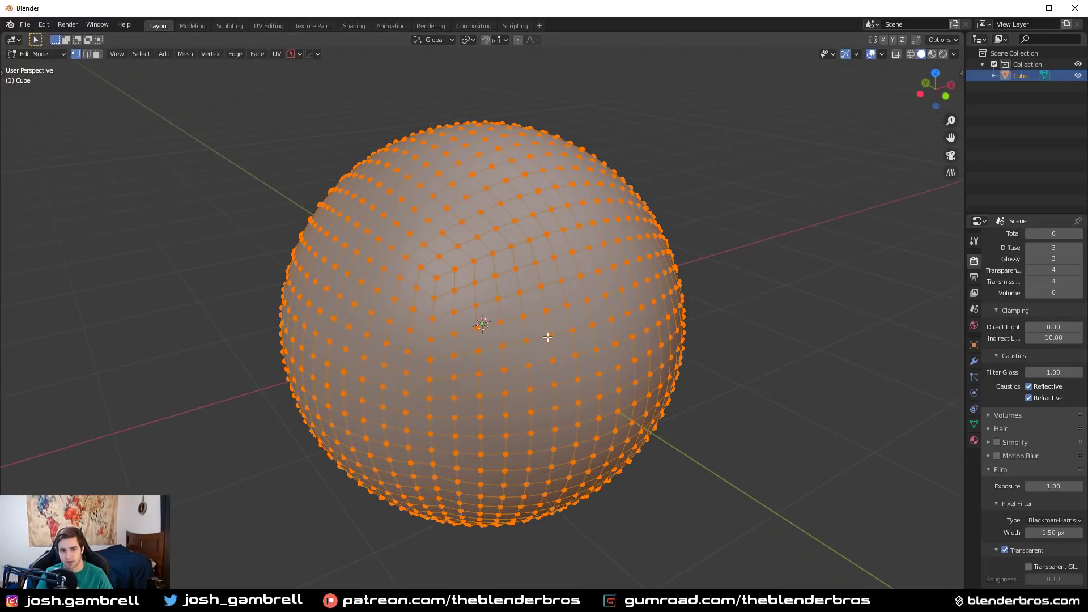
key(ctrl+Tab)
click(476, 325)
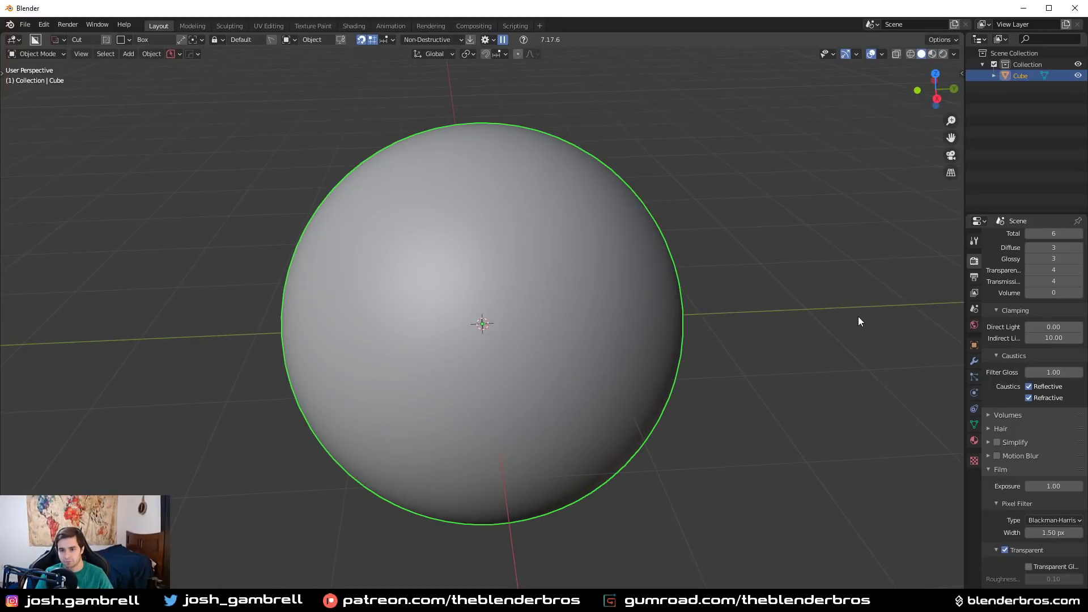
Step: Add a cube, stretch it along X, and move it over the sphere's left edge
key(KP_1)
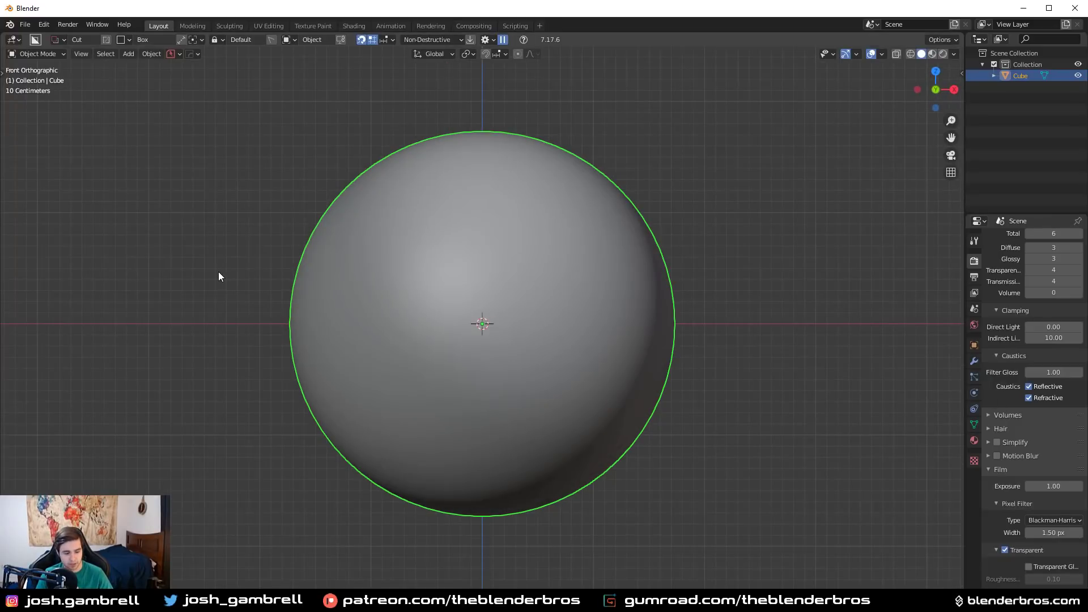
key(shift+a)
mouse_move(334, 276)
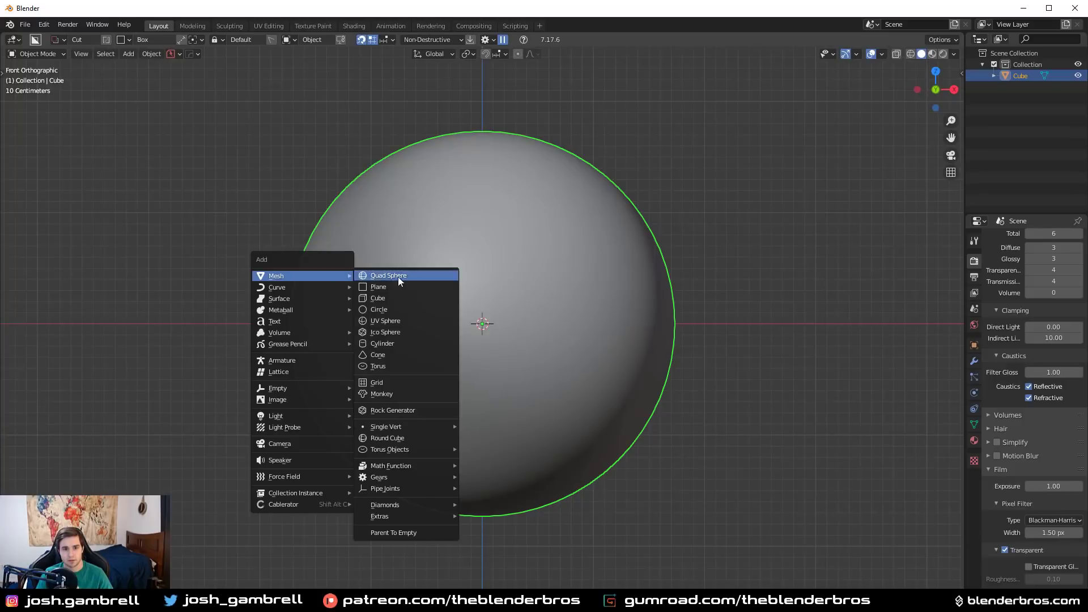
click(415, 298)
middle_drag(514, 370, 508, 418)
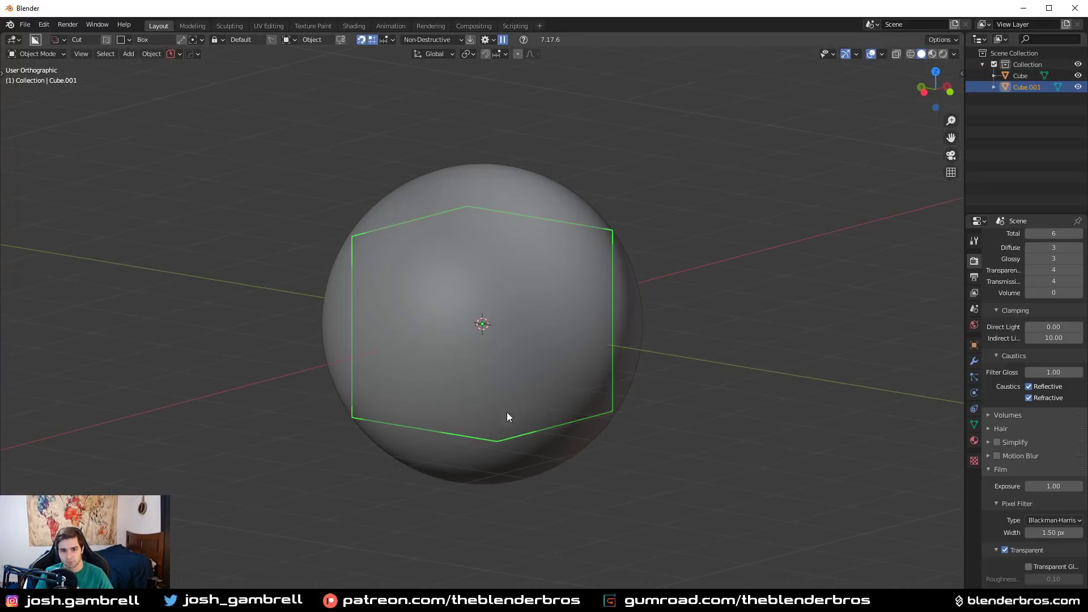
key(s)
key(x)
click(749, 445)
key(KP_3)
key(KP_1)
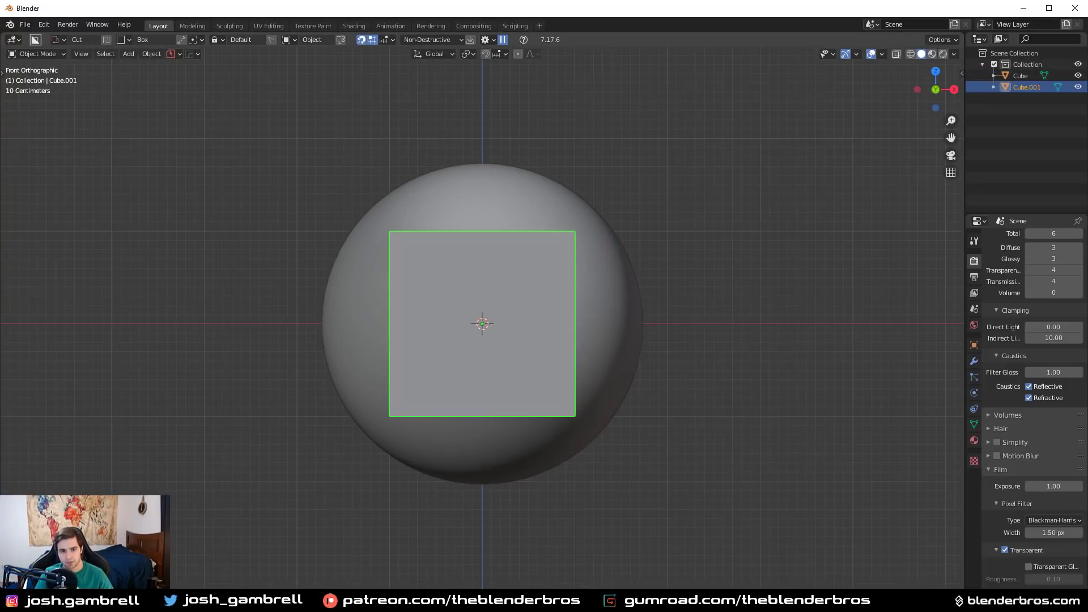
key(g)
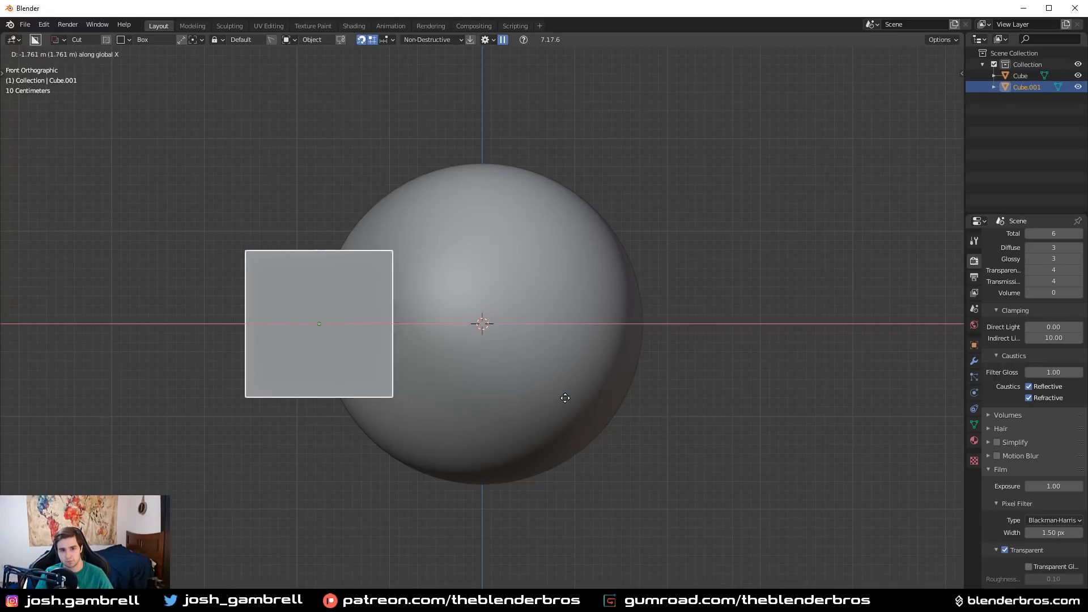
click(572, 395)
Step: Bevel the box's sphere-facing end edges with several rounded segments
key(Tab)
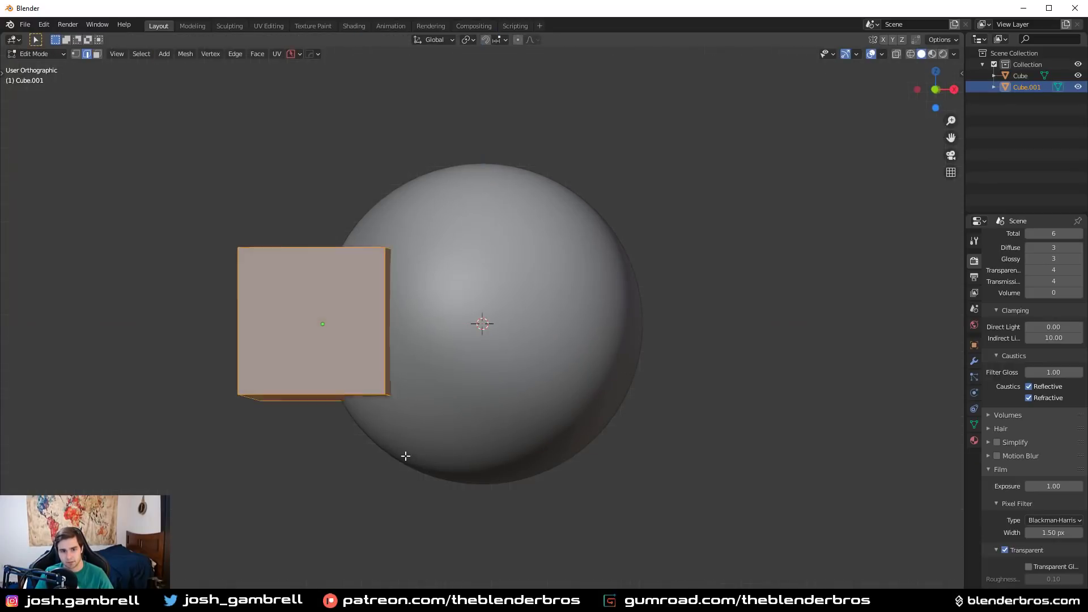
middle_drag(572, 399, 510, 362)
key(alt+a)
key(k)
click(400, 326)
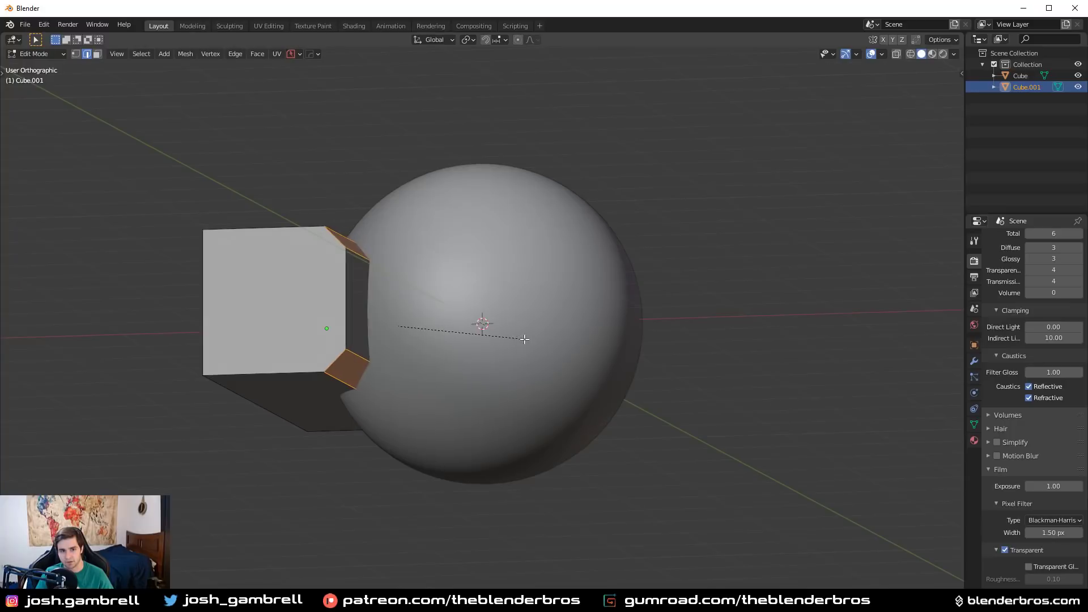
scroll(546, 356, up, 5)
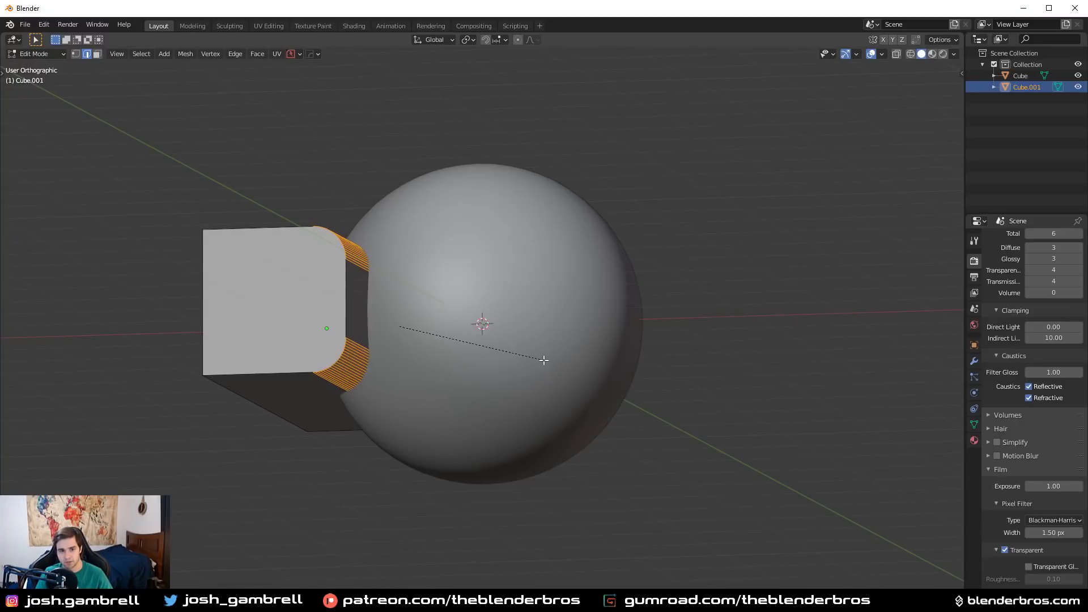
click(544, 359)
key(q)
middle_drag(532, 309, 604, 414)
Step: Shade the box and the sphere smooth and enable Auto Smooth on both
scroll(467, 363, up, 4)
right_click(468, 371)
click(460, 379)
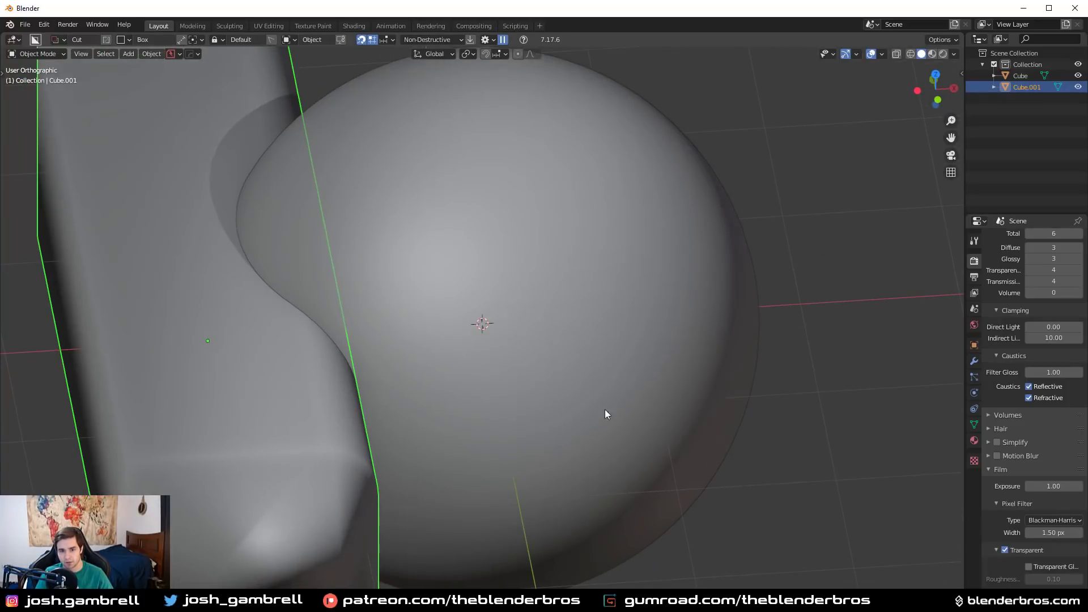
click(974, 425)
click(1007, 432)
click(1024, 448)
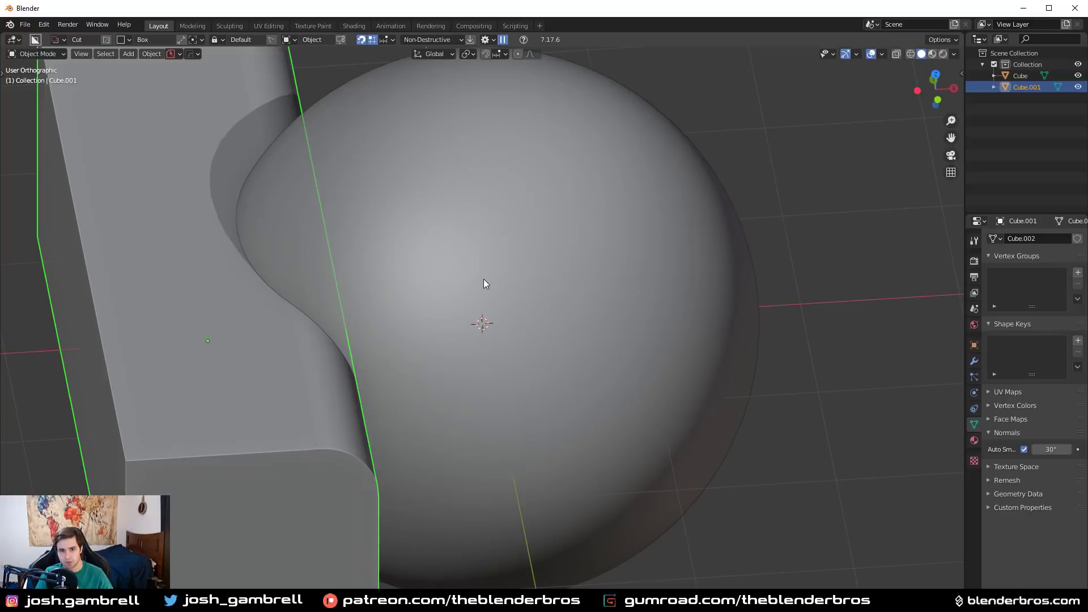
click(484, 279)
right_click(624, 252)
click(624, 252)
click(1025, 449)
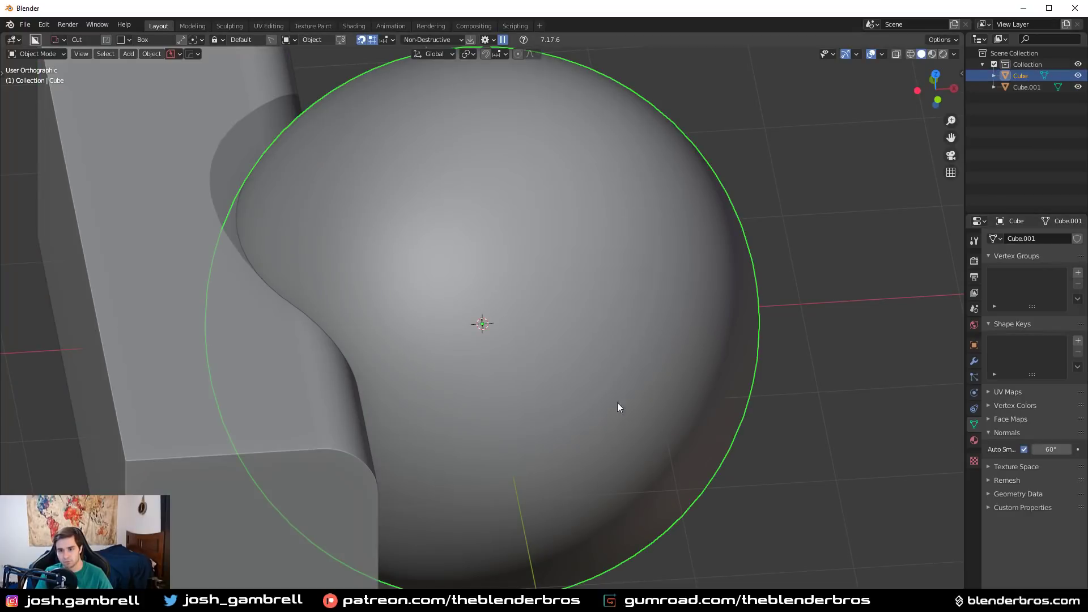
Step: Try a Difference boolean of the box from the sphere, then undo it
middle_drag(617, 402, 253, 359)
click(253, 359)
shift+click(435, 331)
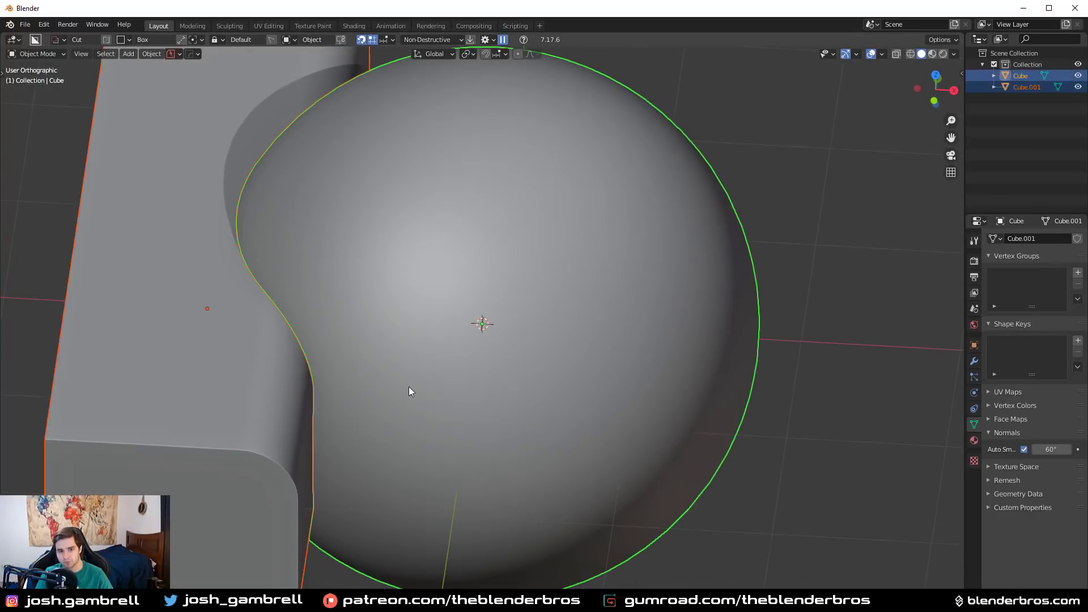
key(ctrl+KP_Subtract)
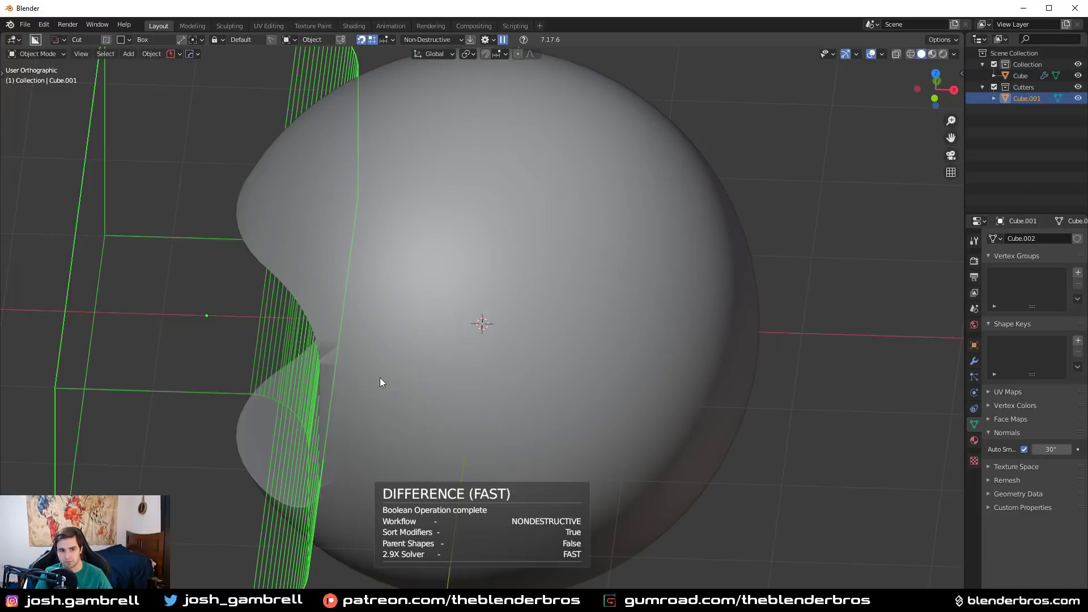
middle_drag(380, 377, 685, 461)
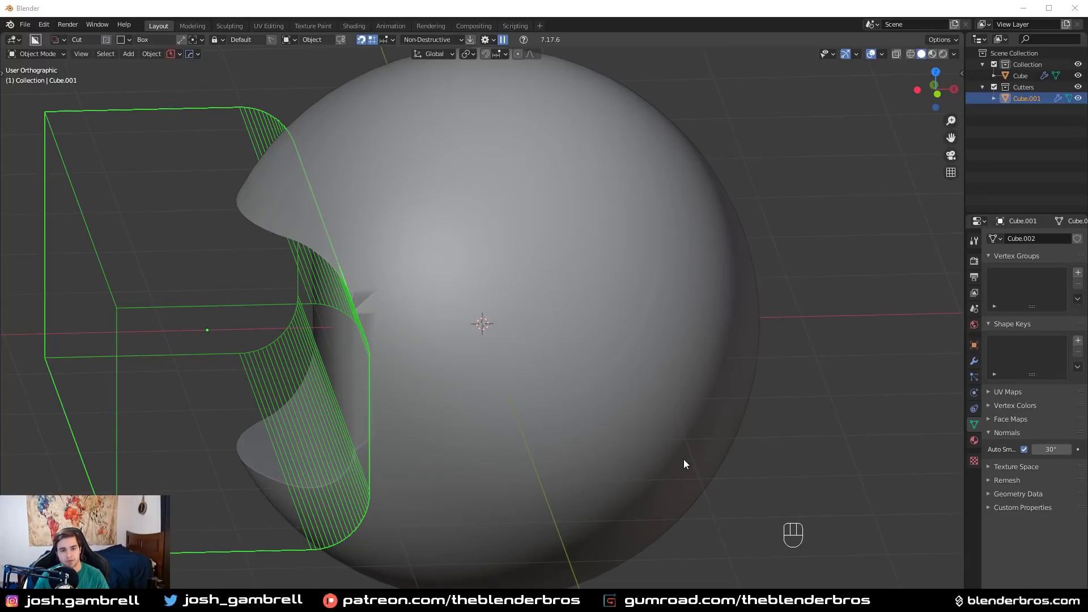
key(ctrl+z)
key(ctrl+z)
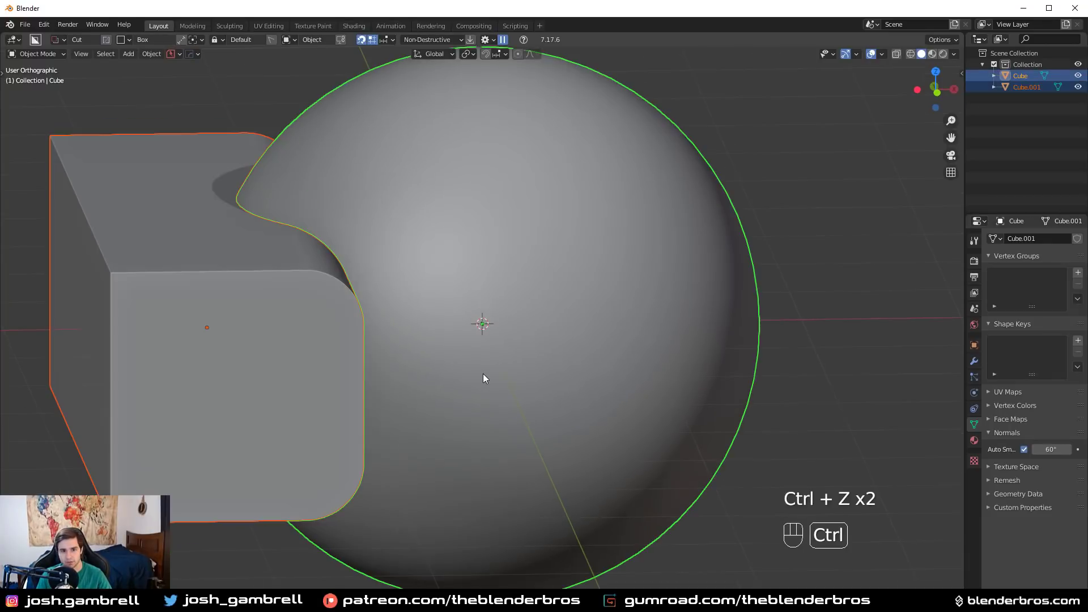
Step: Reapply the Difference boolean cut with Ctrl+Numpad minus and slide the cutter sideways
click(361, 315)
shift+click(479, 251)
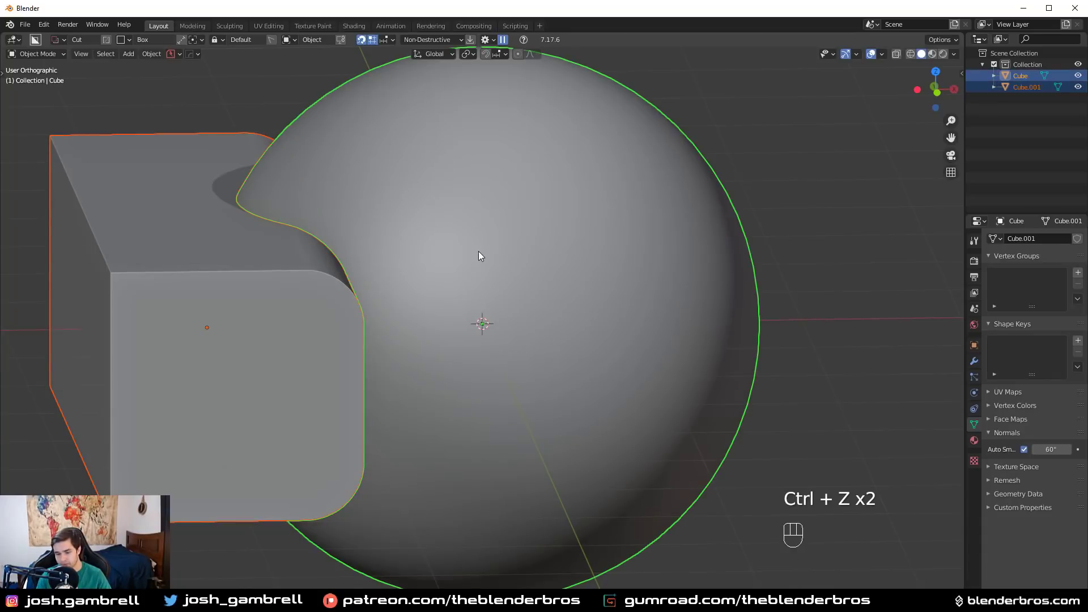
key(ctrl+KP_Subtract)
middle_drag(458, 275, 403, 290)
key(g)
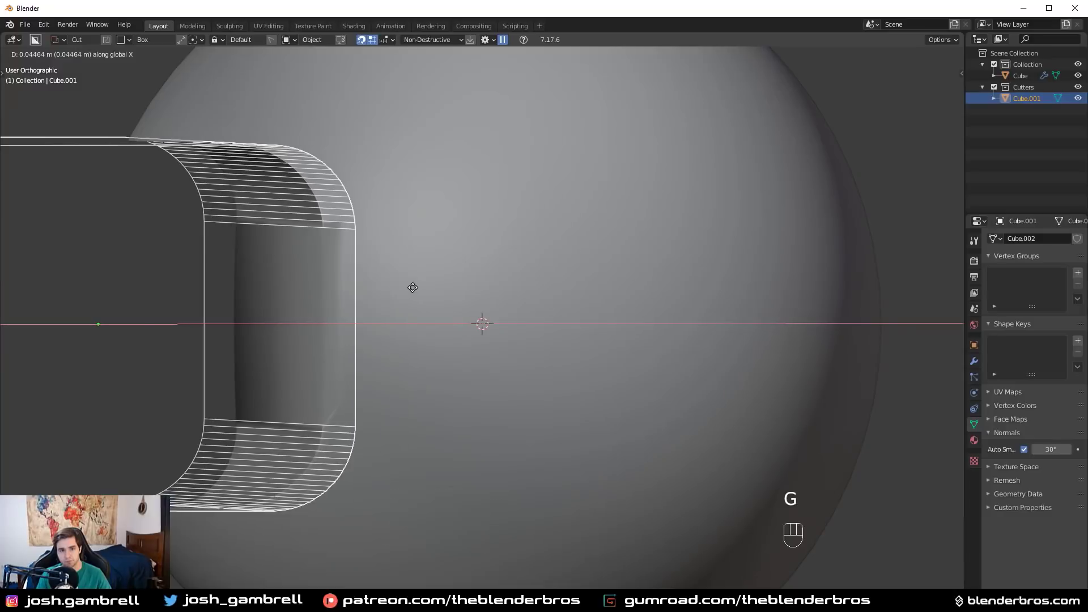
click(422, 284)
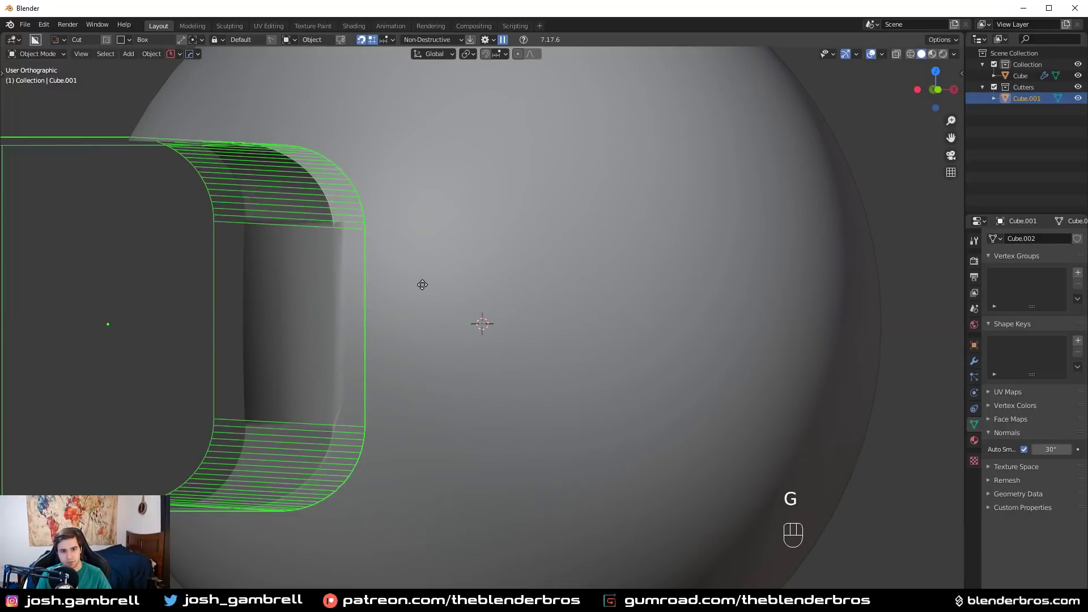
Step: Hide the cutter, set the sphere's Auto Smooth to 30°, then undo back to the visible cutter
middle_drag(420, 284, 464, 351)
key(h)
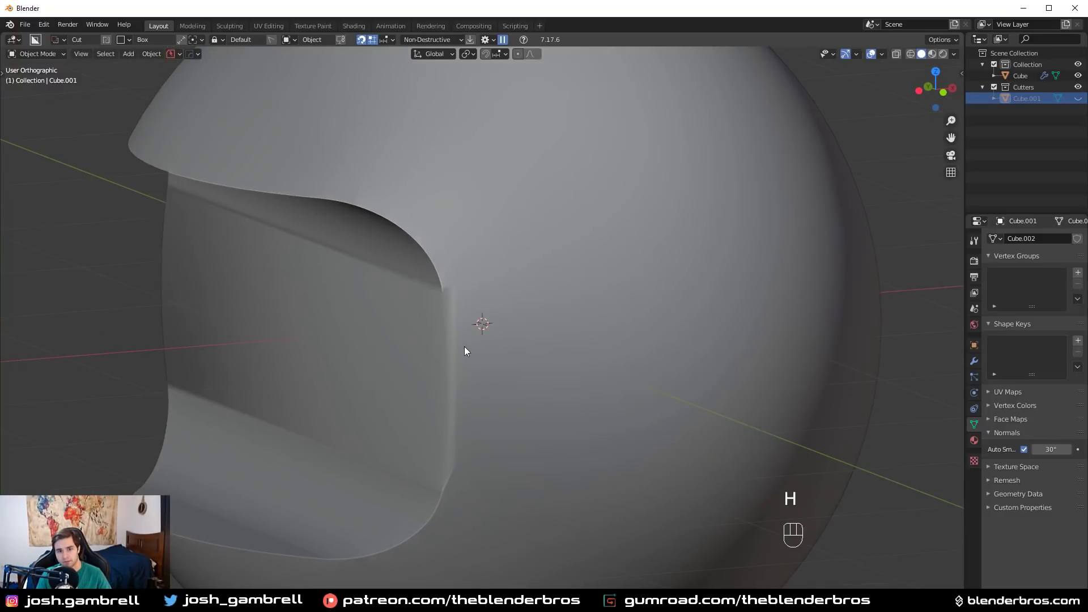
click(418, 475)
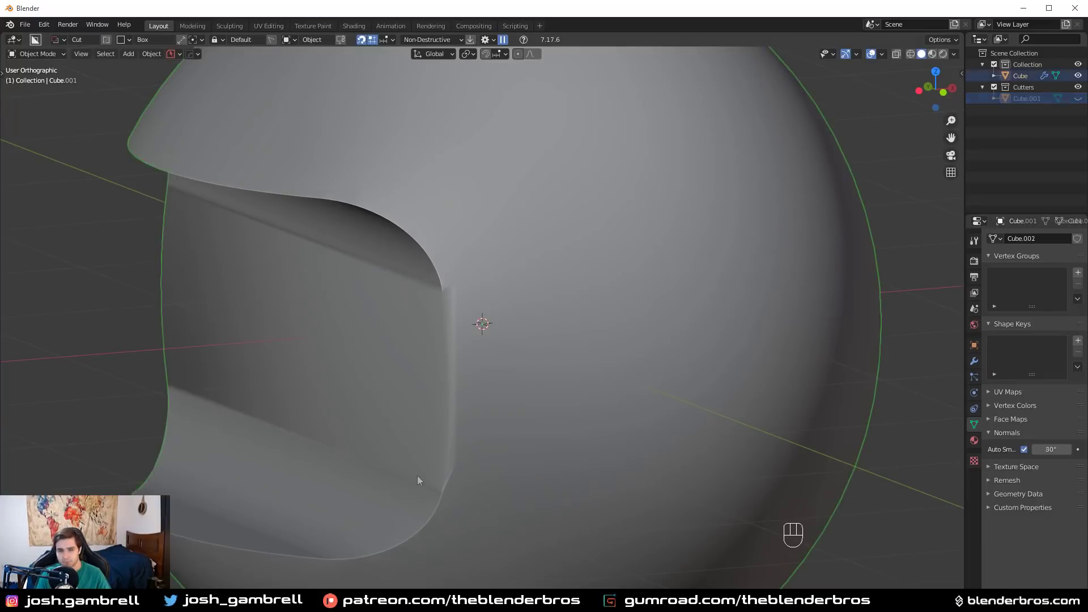
middle_drag(417, 475, 393, 409)
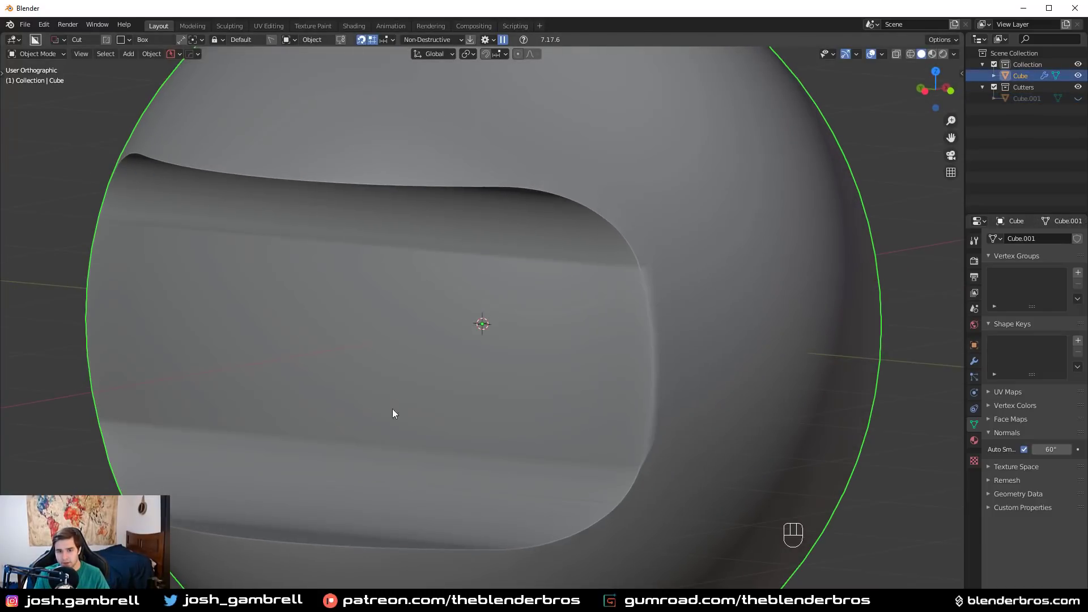
click(1048, 449)
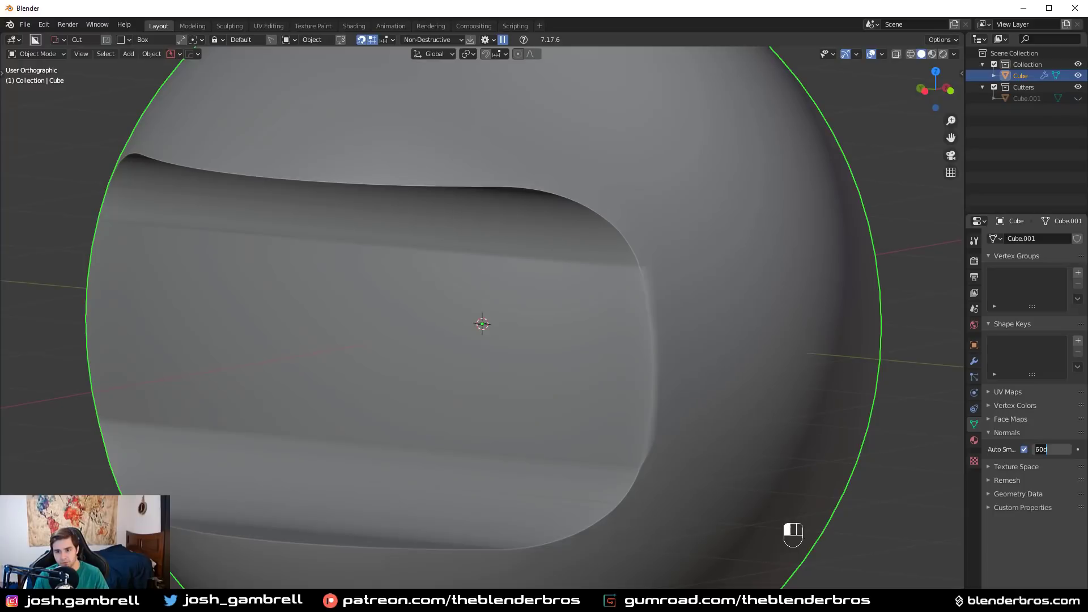
key(Return)
middle_drag(680, 396, 726, 406)
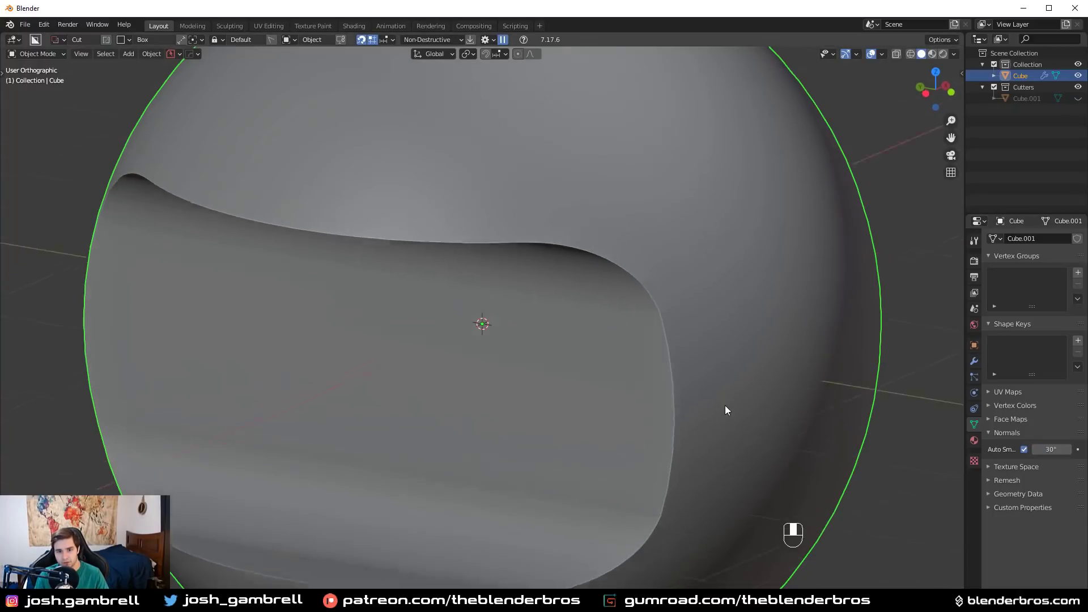
key(ctrl+z)
key(ctrl+z)
key(ctrl+z)
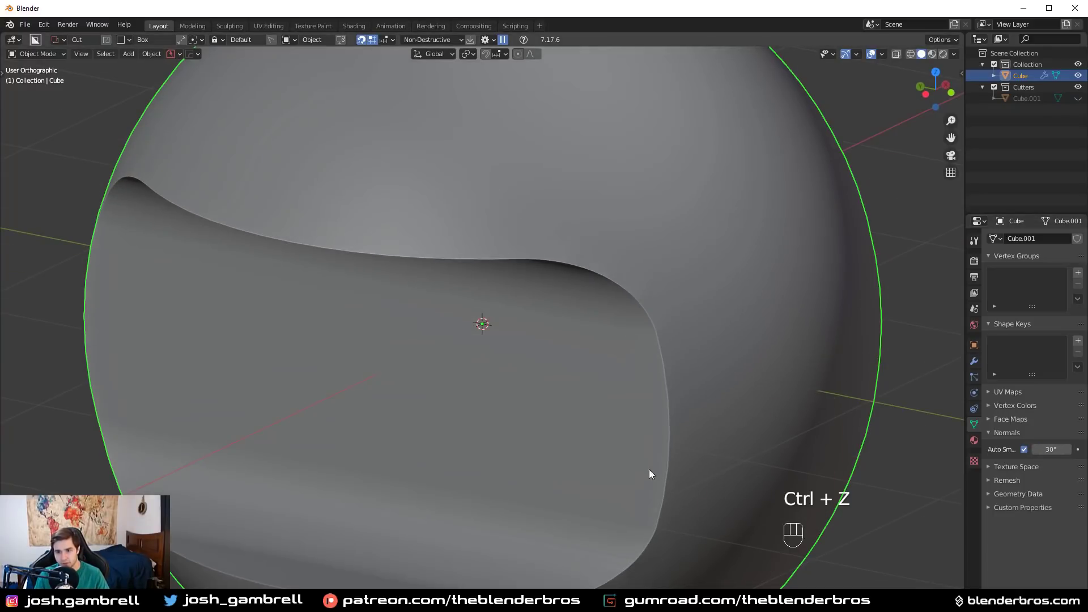
Step: Add about 30 loop cuts along the cutter box Cube.001 and hide it
scroll(645, 263, down, 5)
click(645, 261)
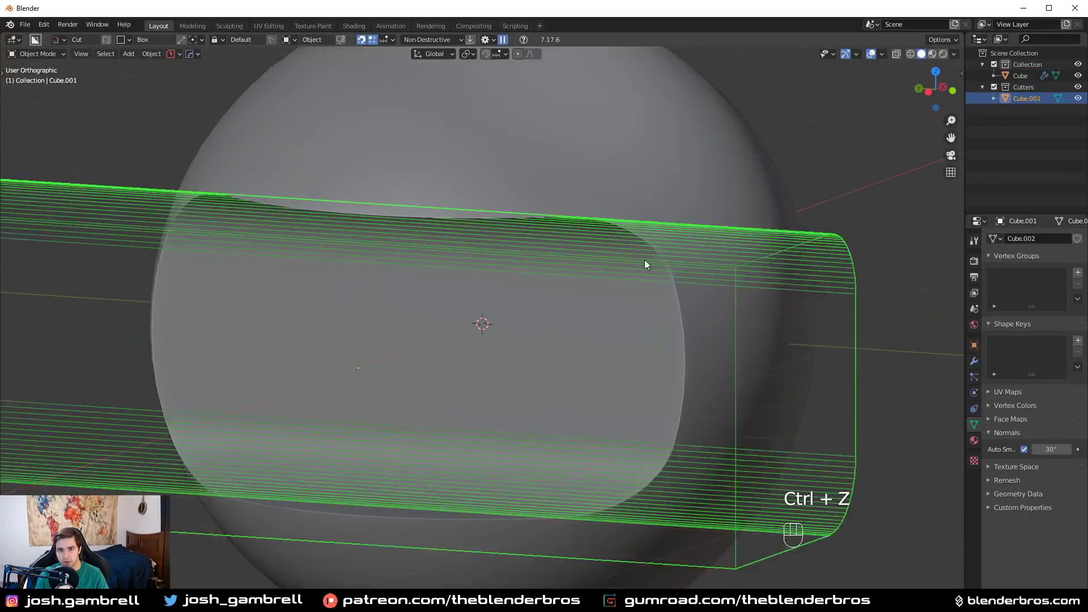
middle_drag(645, 260, 511, 293)
key(Tab)
key(ctrl+r)
scroll(525, 255, up, 20)
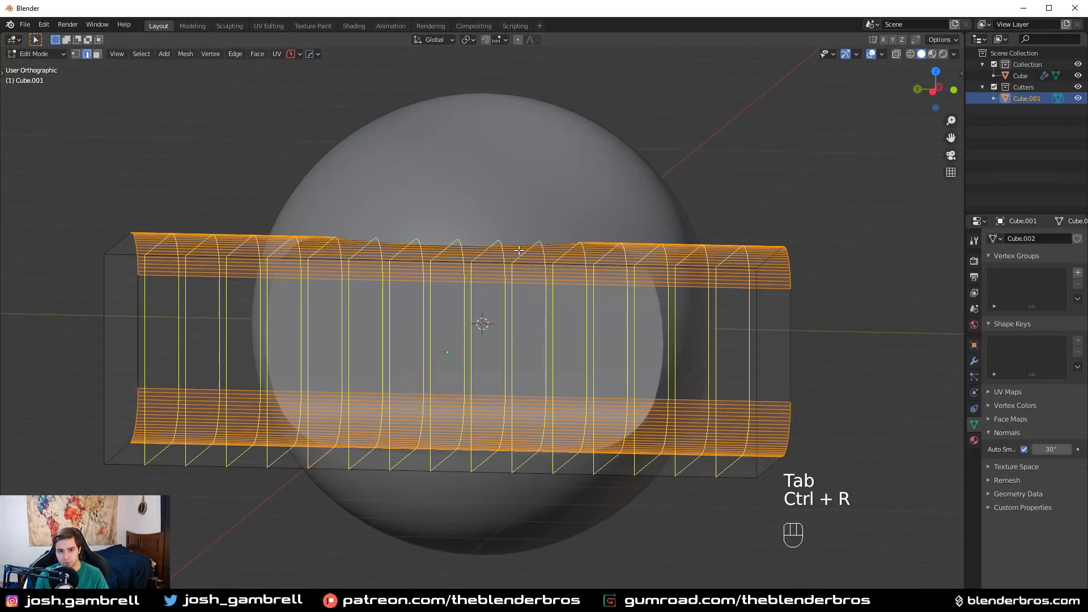
click(499, 241)
right_click(499, 240)
key(Tab)
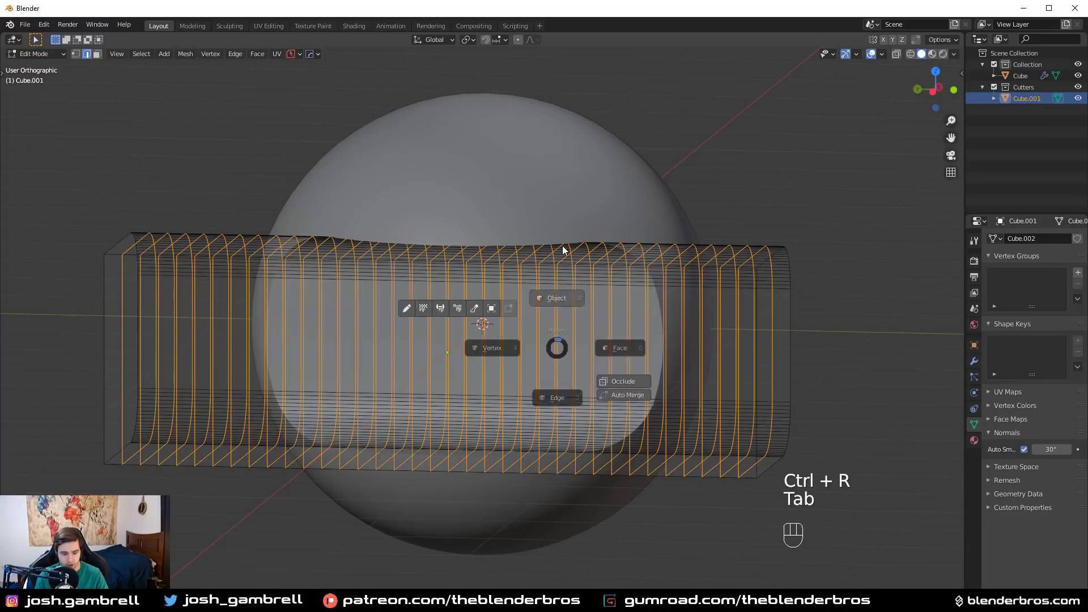
key(h)
Step: Toggle the sphere's Viewport Display wireframe on to inspect it, then off
click(816, 358)
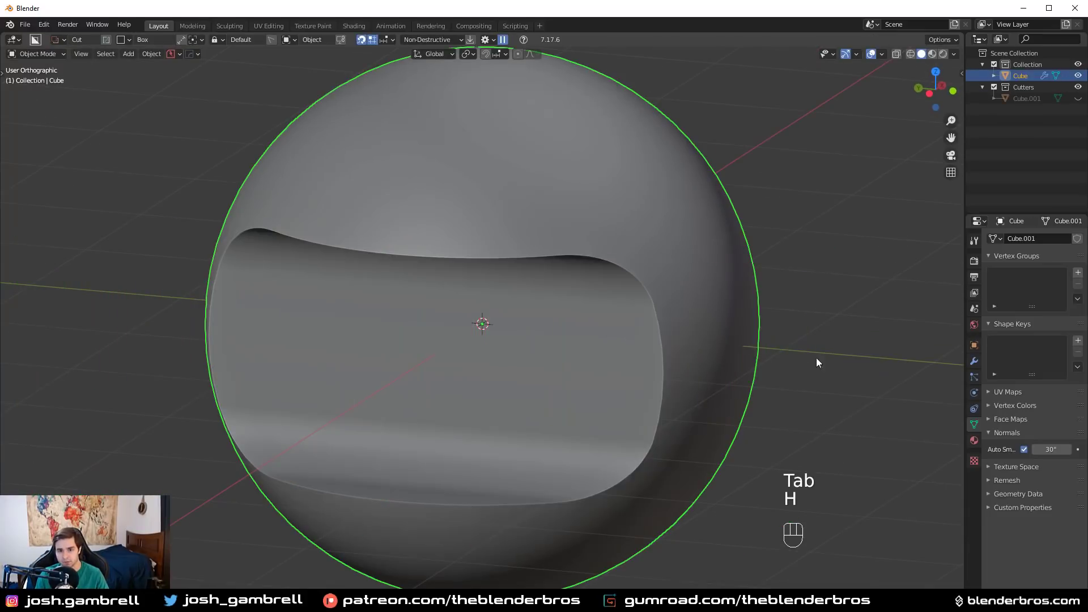
click(975, 345)
click(1017, 509)
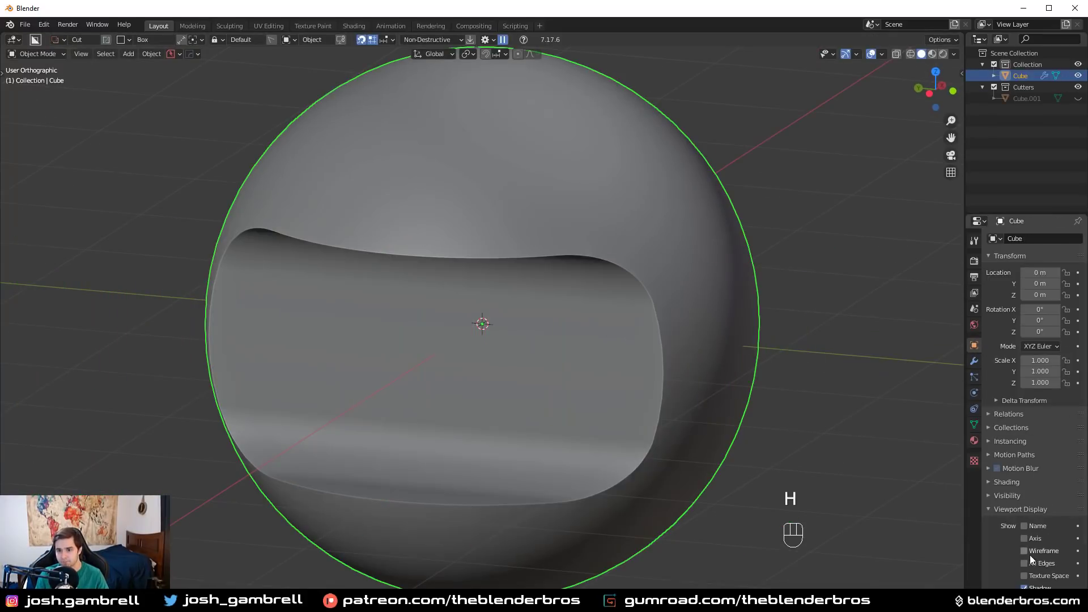
click(1025, 550)
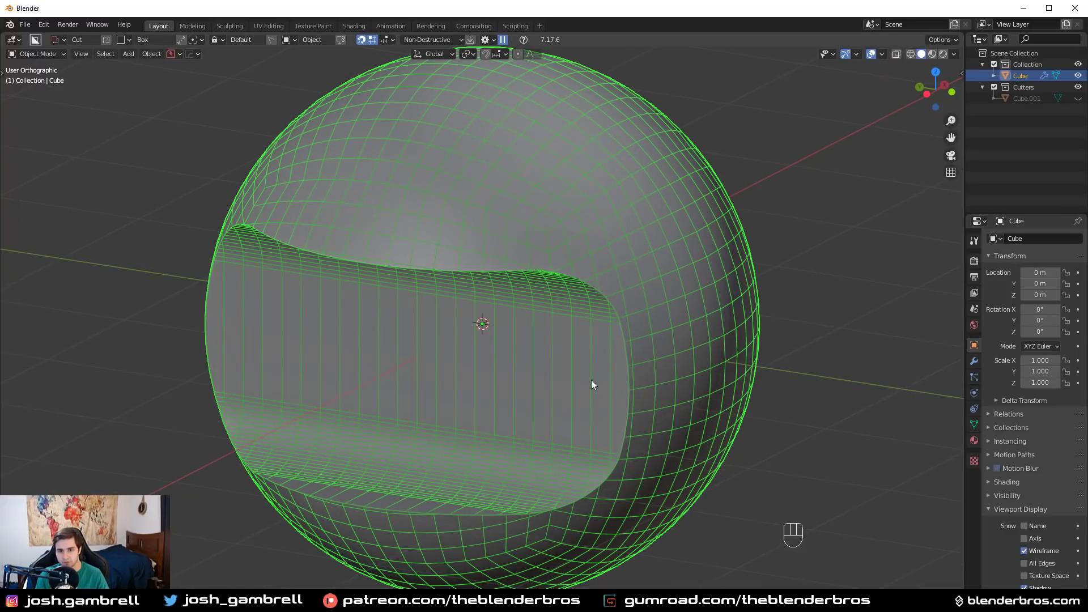
middle_drag(572, 385, 854, 481)
click(1024, 551)
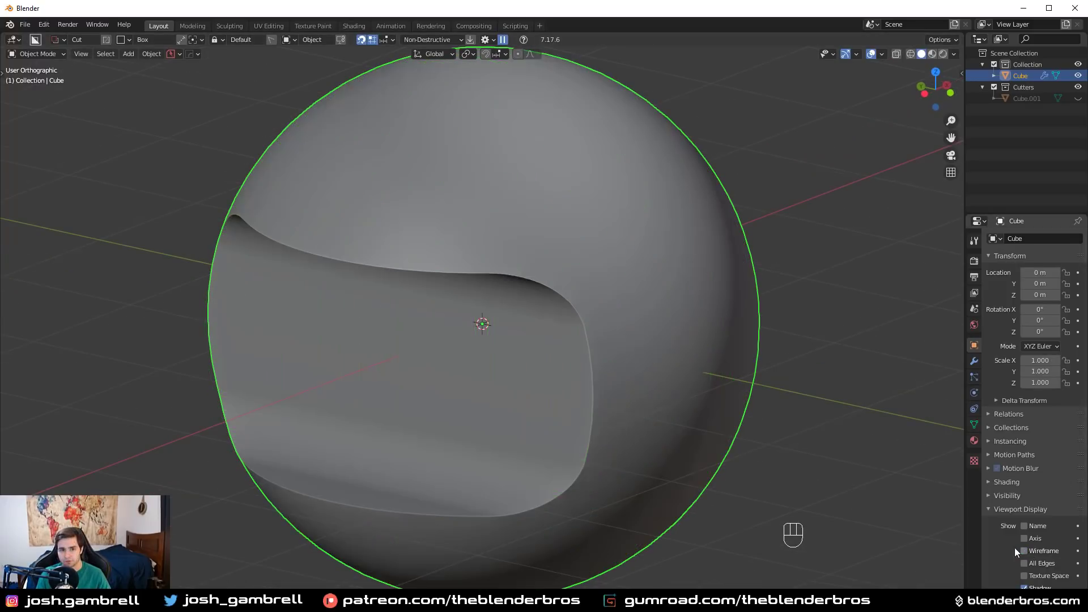
Step: Set viewport lighting to MatCap with the red matcap
middle_drag(714, 448, 652, 420)
scroll(727, 356, up, 3)
click(956, 53)
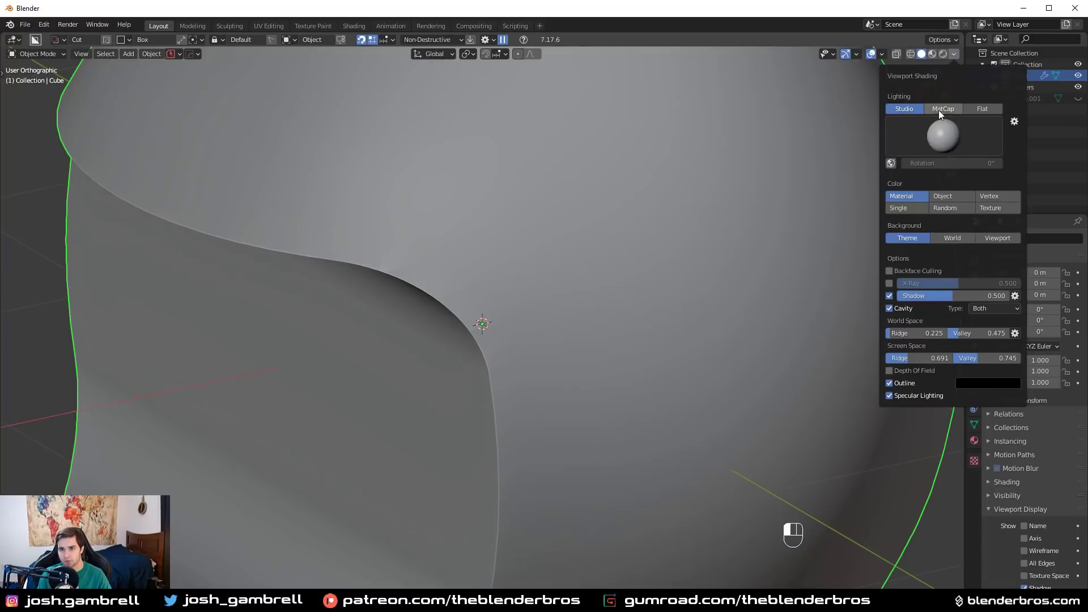
click(938, 111)
click(941, 128)
click(948, 210)
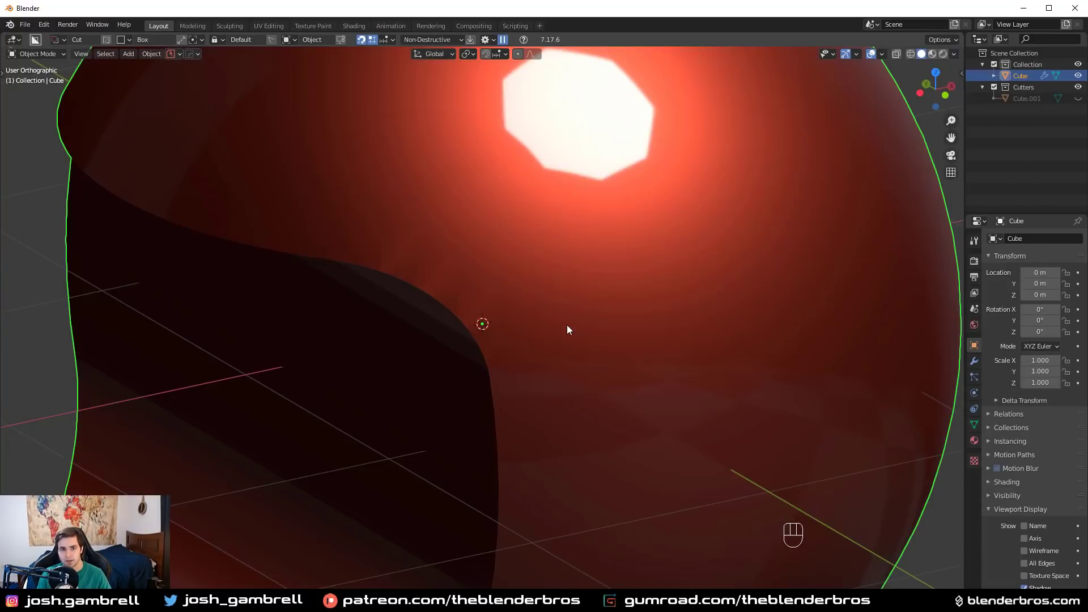
middle_drag(566, 325, 583, 301)
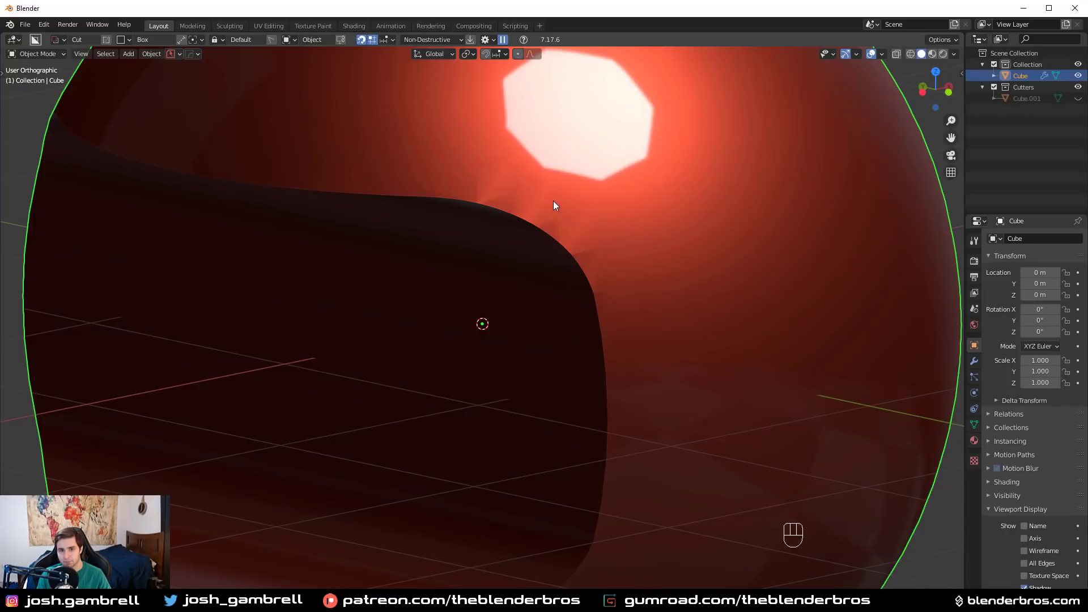
middle_drag(626, 365, 623, 306)
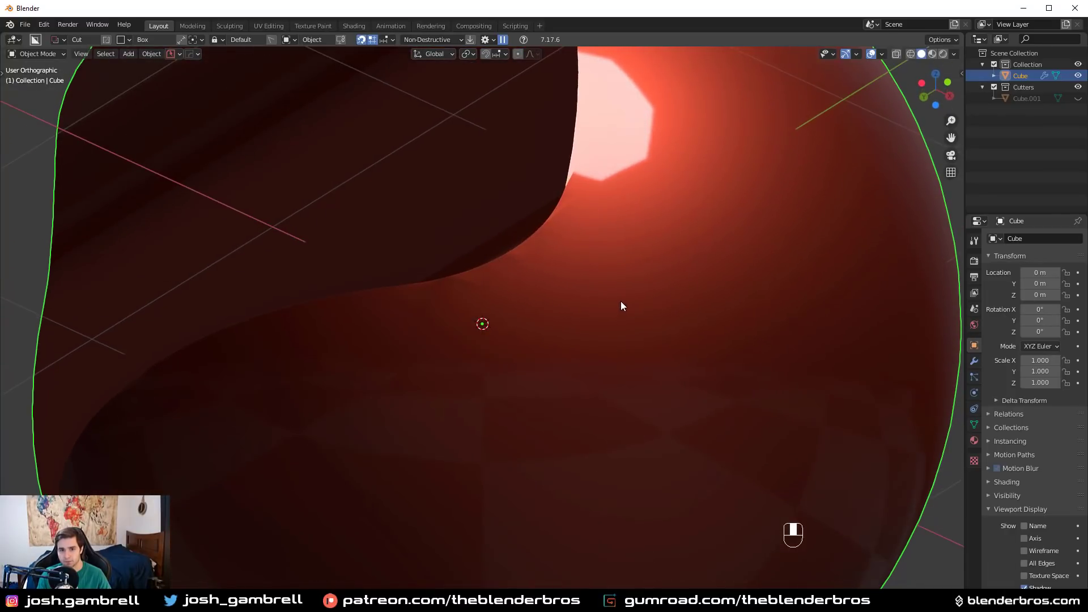
Step: Briefly show the sphere's wireframe overlay to check the cutout, then hide it
click(1024, 551)
scroll(587, 265, up, 4)
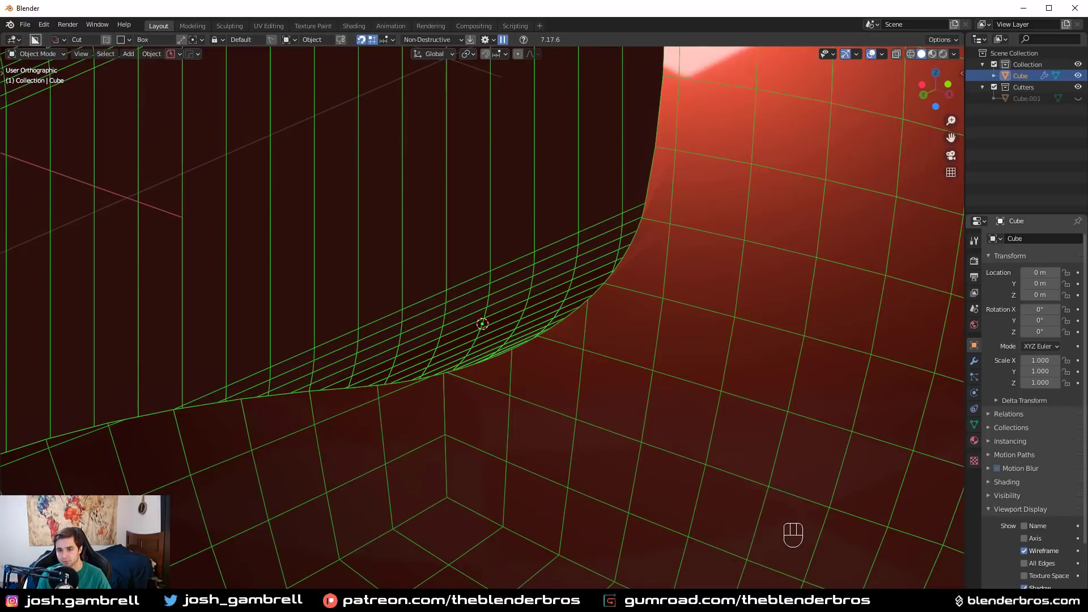
click(1024, 551)
scroll(660, 270, down, 5)
middle_drag(608, 270, 627, 249)
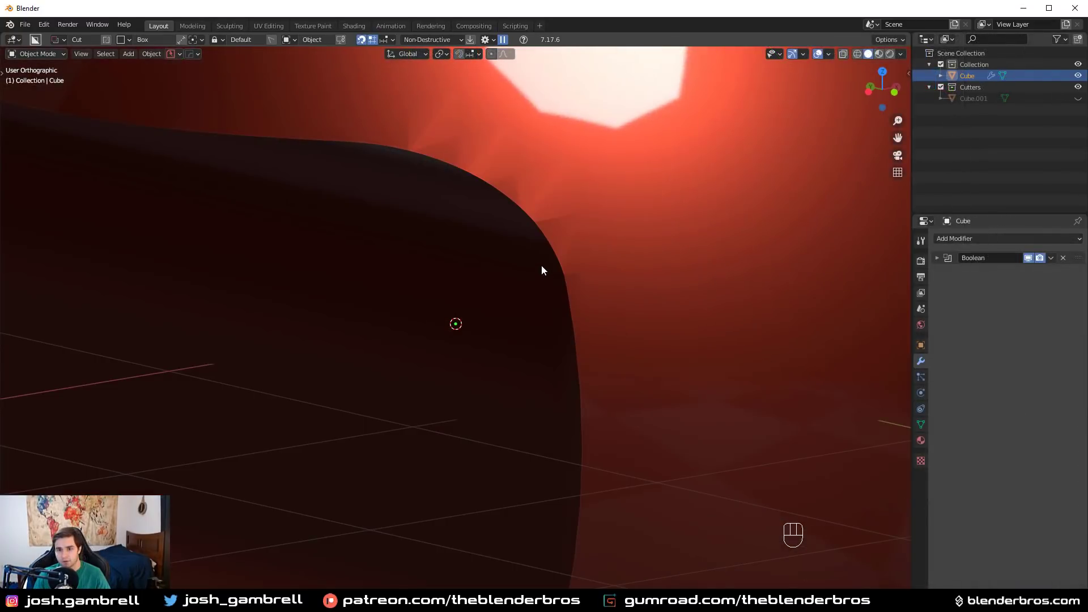
scroll(550, 255, down, 3)
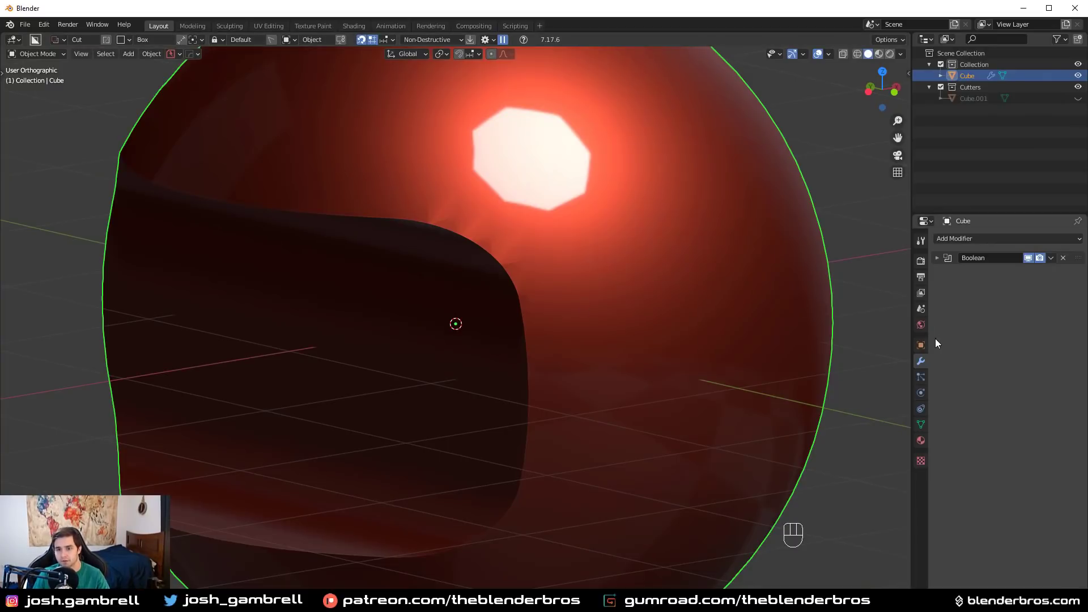
Step: Enable the sphere's wireframe in Object properties, inspect the cut topology, then untick it
click(921, 345)
click(992, 551)
scroll(672, 381, down, 3)
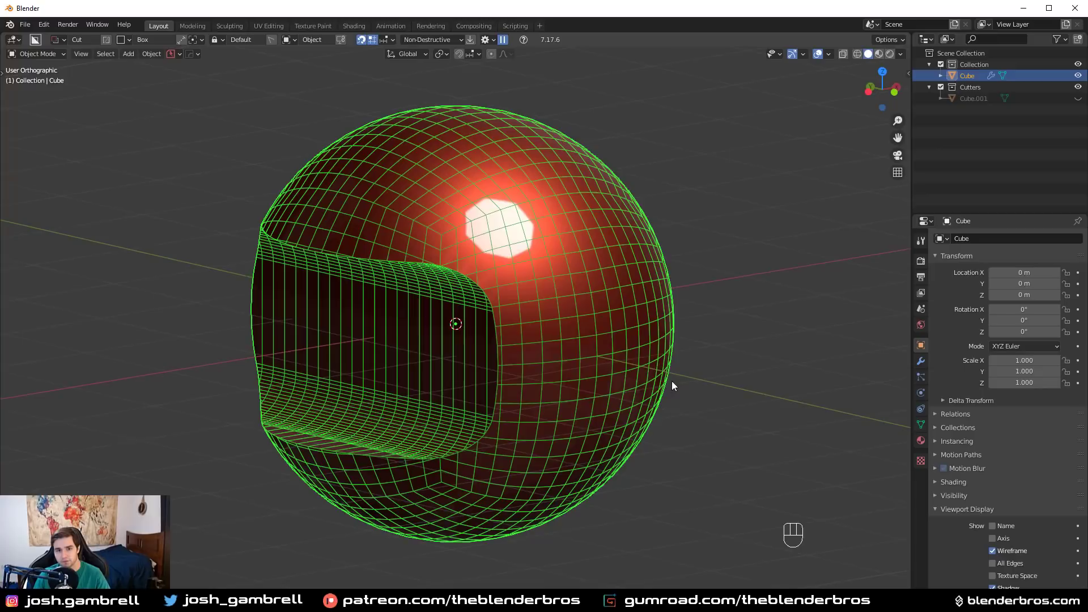
middle_drag(672, 381, 593, 369)
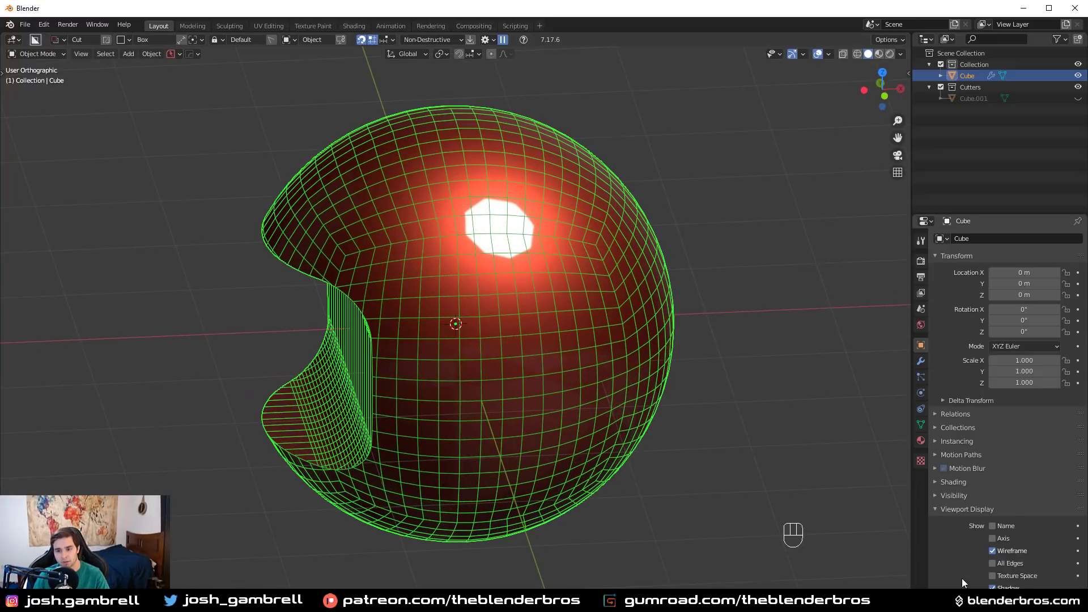
mouse_move(546, 409)
middle_down()
mouse_move(580, 334)
mouse_move(554, 391)
middle_up()
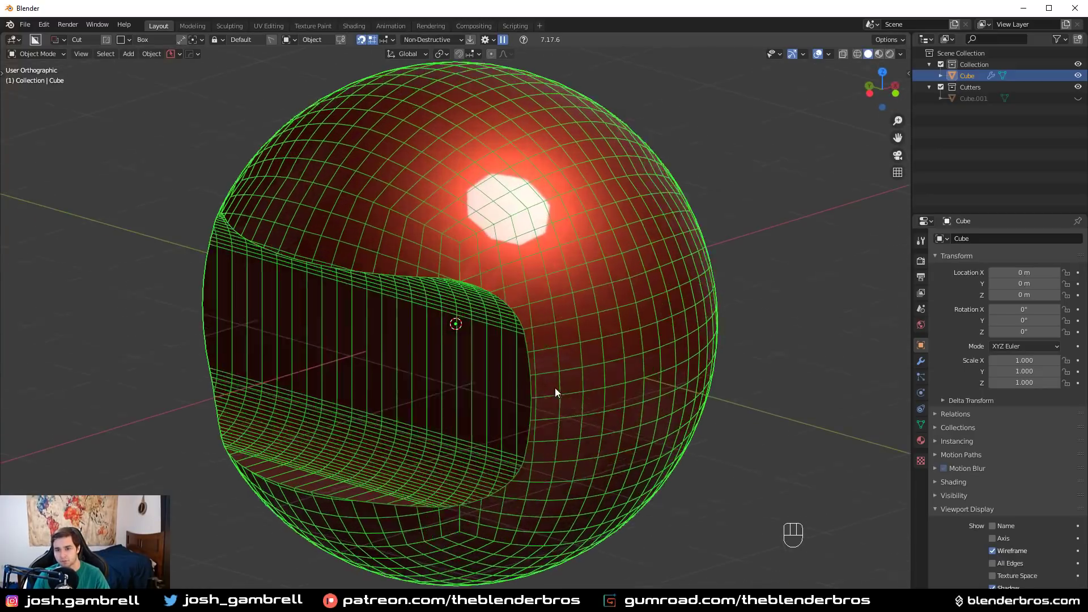
scroll(552, 317, up, 3)
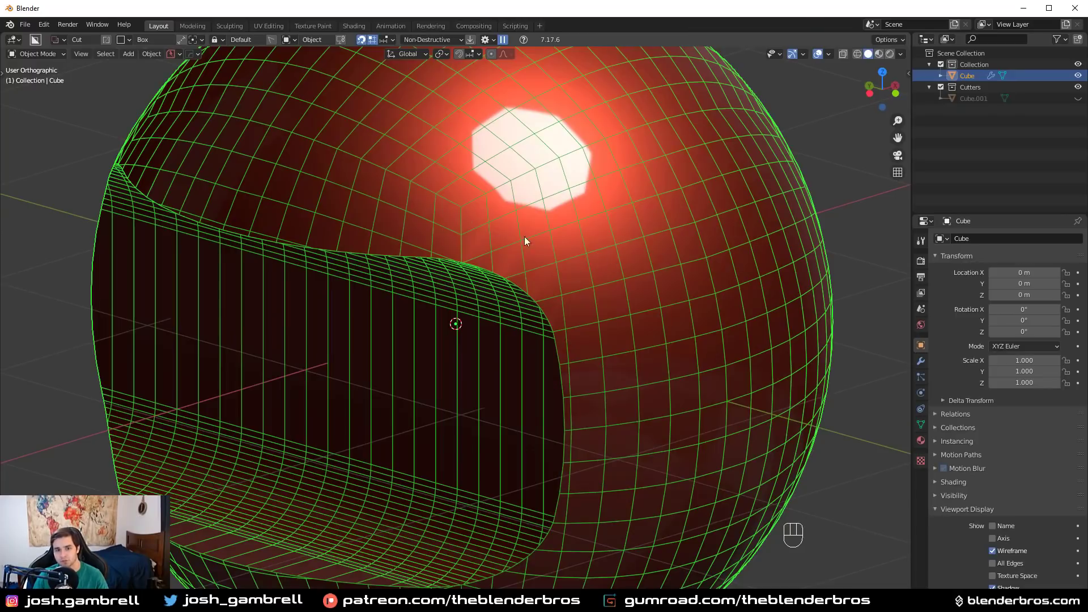
scroll(515, 374, up, 5)
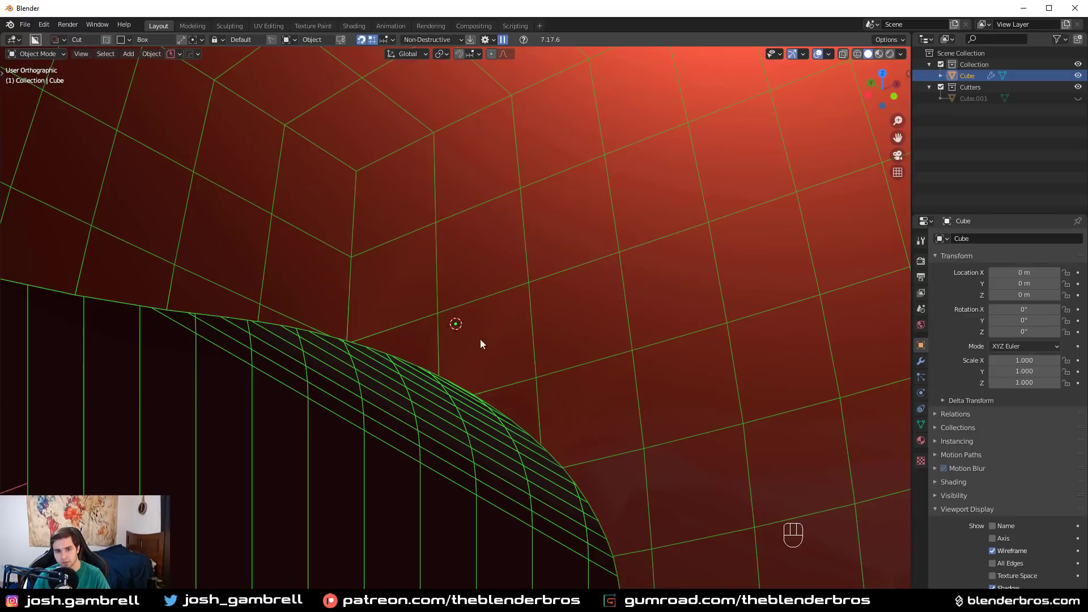
click(992, 550)
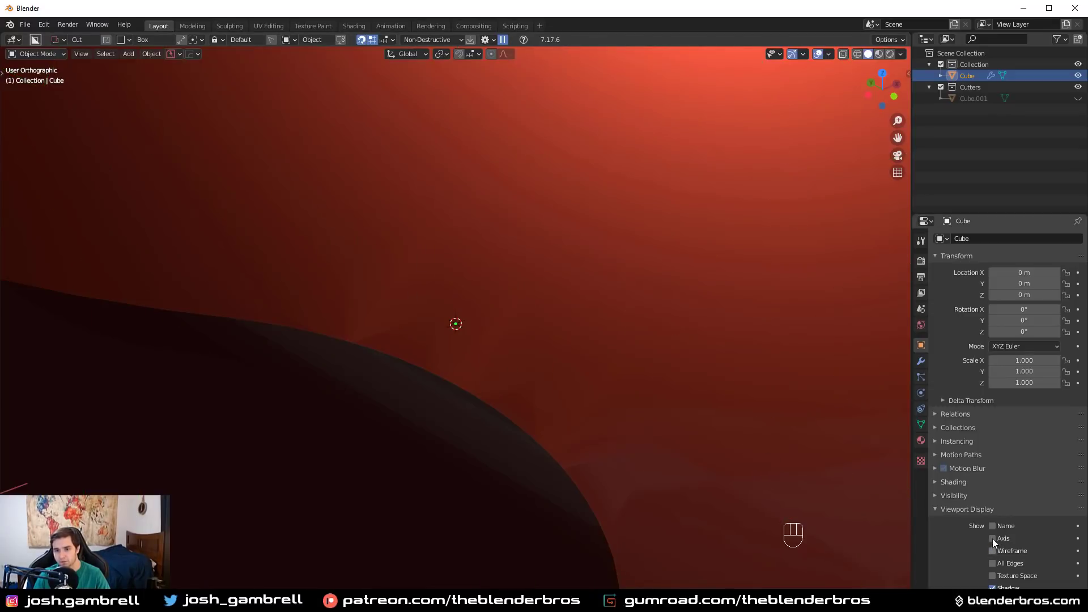
Step: Add a Subdivision Surface modifier to the sphere with viewport level 2
click(992, 551)
click(921, 363)
click(990, 238)
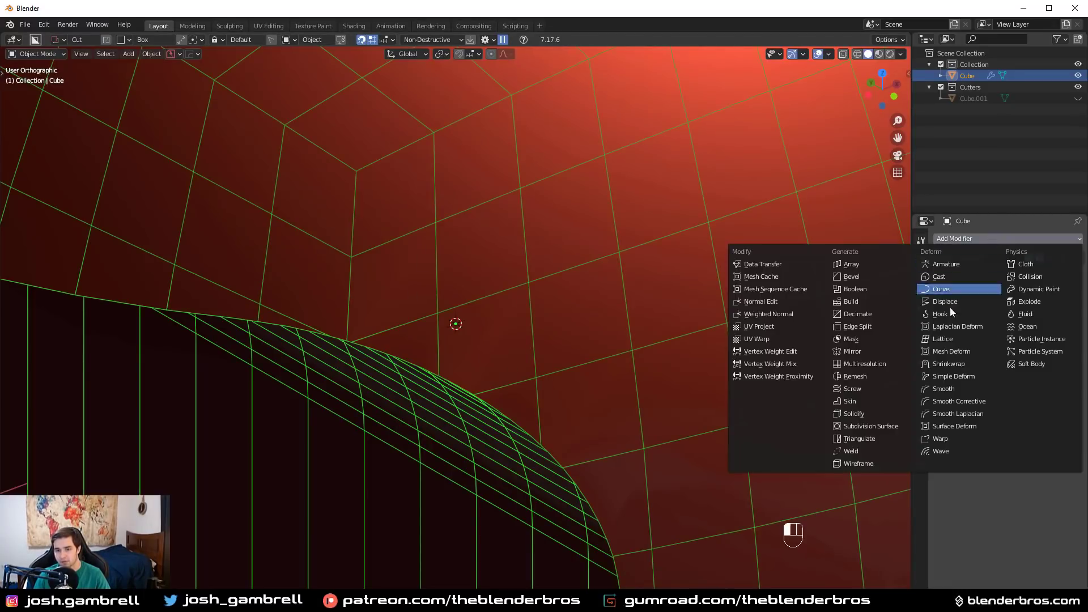
click(883, 426)
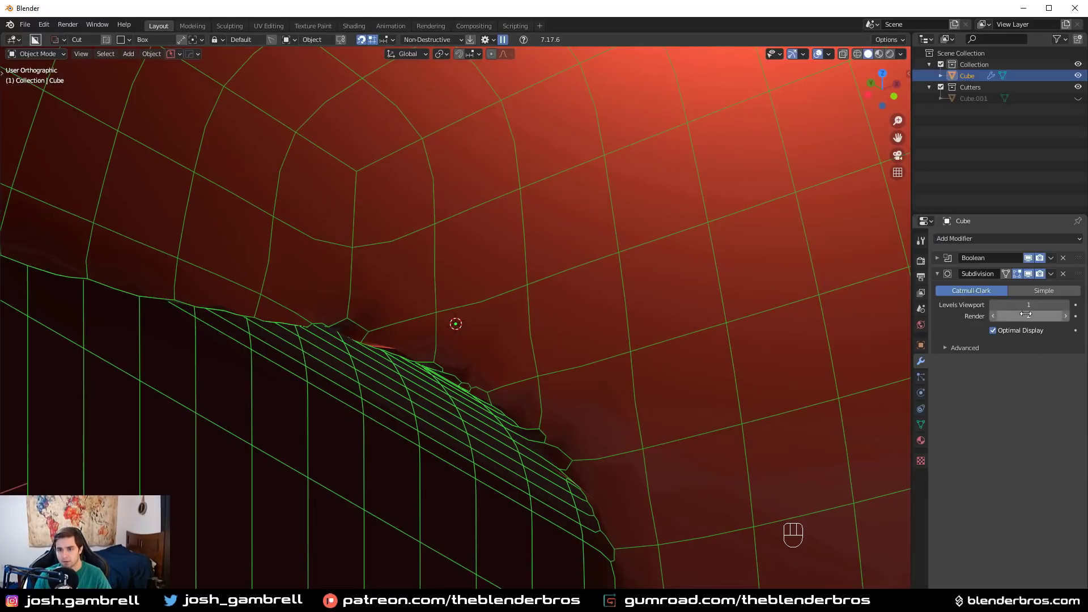
click(1068, 306)
scroll(588, 454, down, 8)
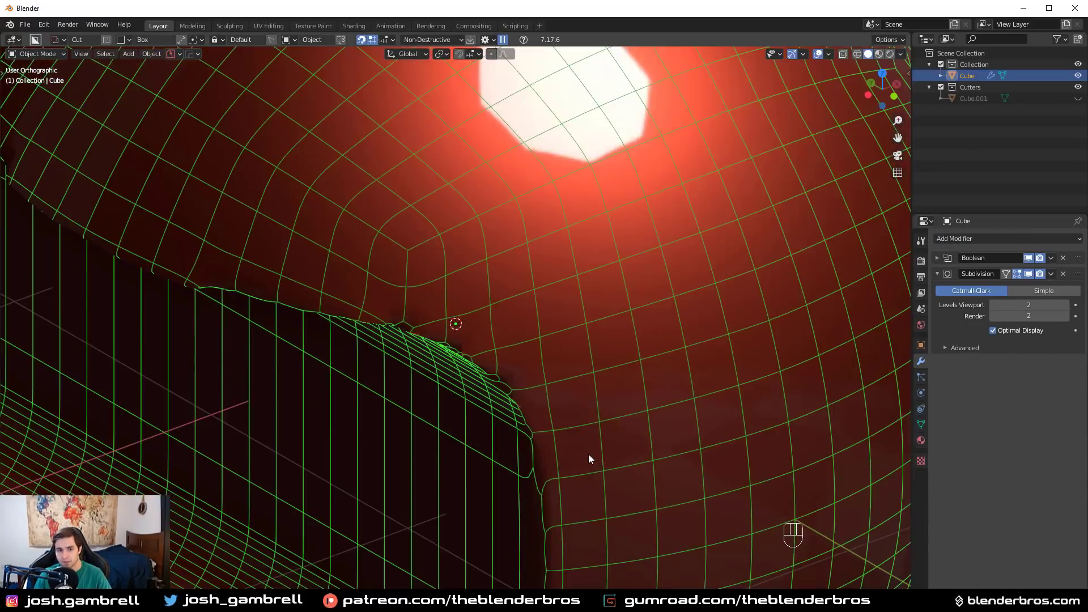
middle_drag(573, 453, 528, 423)
scroll(528, 422, up, 3)
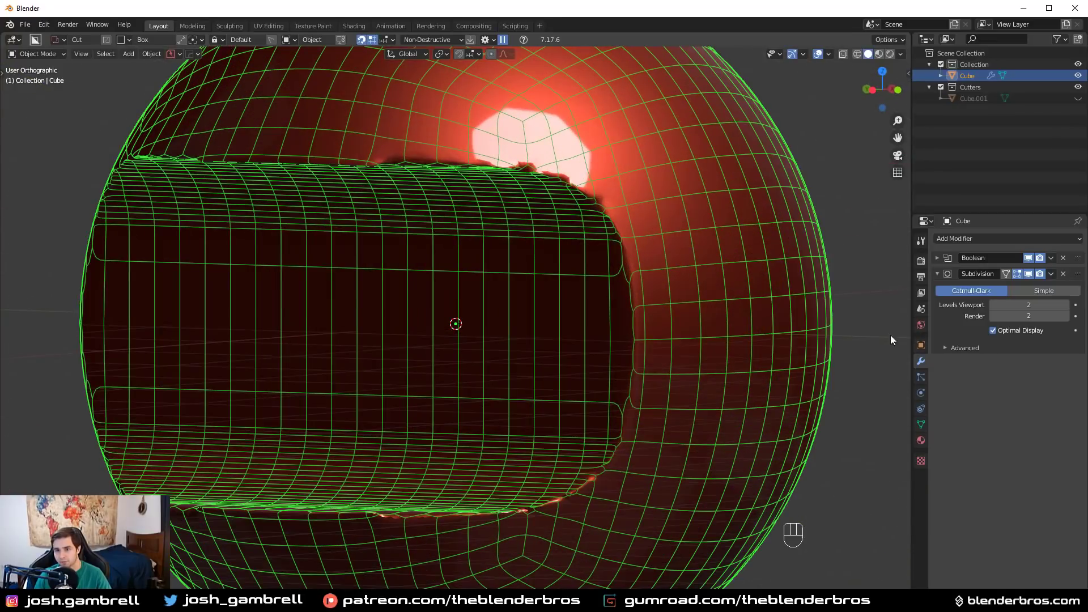
Step: Move the Subdivision modifier above the Boolean and disable the Boolean in the viewport
drag(1081, 278, 1078, 258)
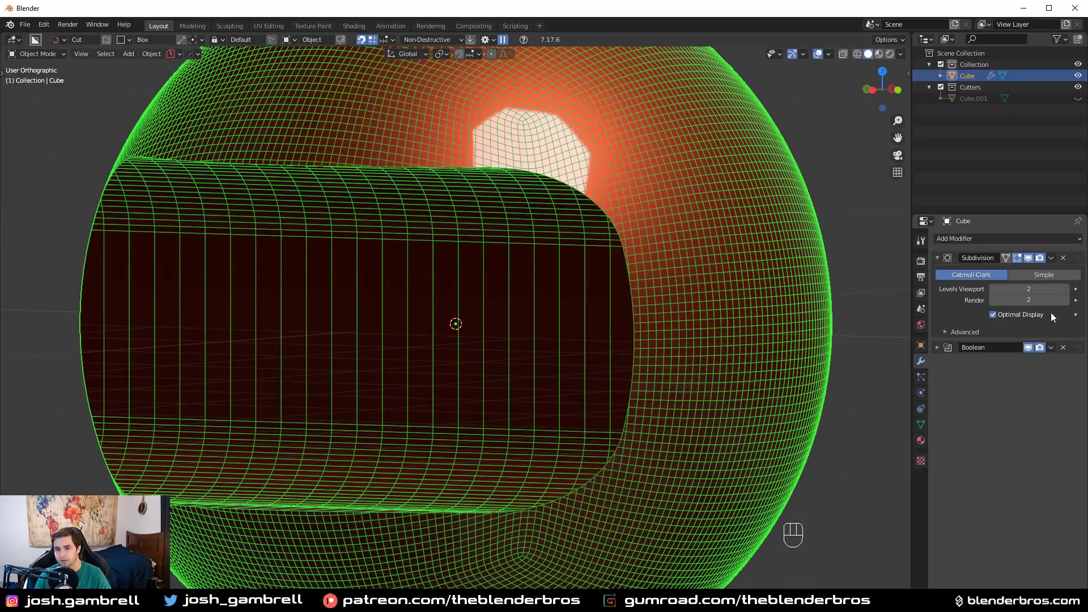
click(1028, 346)
middle_drag(653, 311, 433, 293)
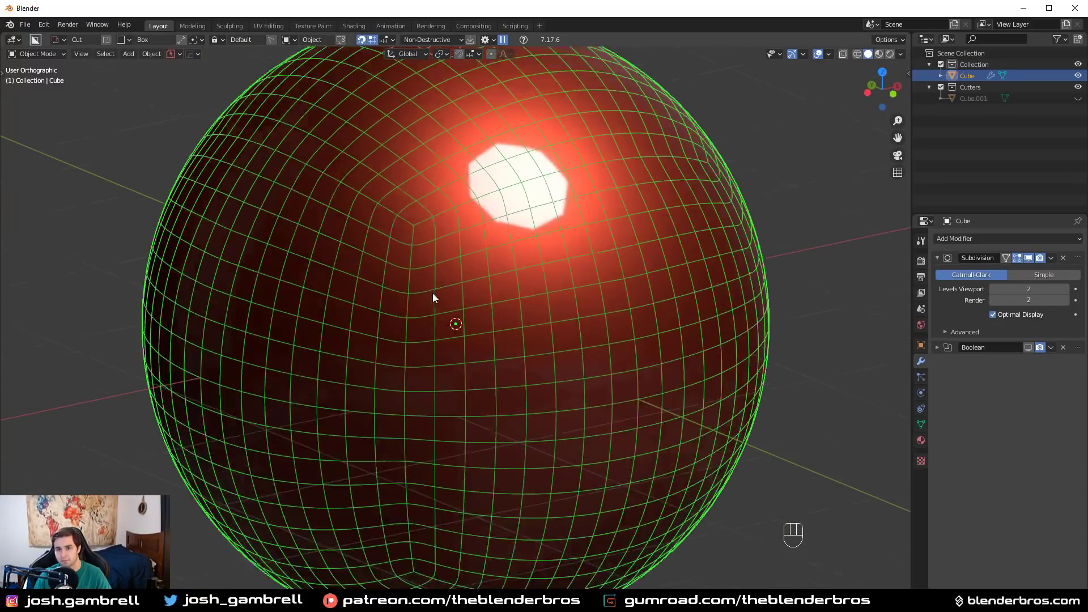
scroll(305, 312, down, 3)
Step: Uncheck Optimal Display on the Subdivision and re-enable the Boolean in the viewport
middle_drag(722, 390, 753, 379)
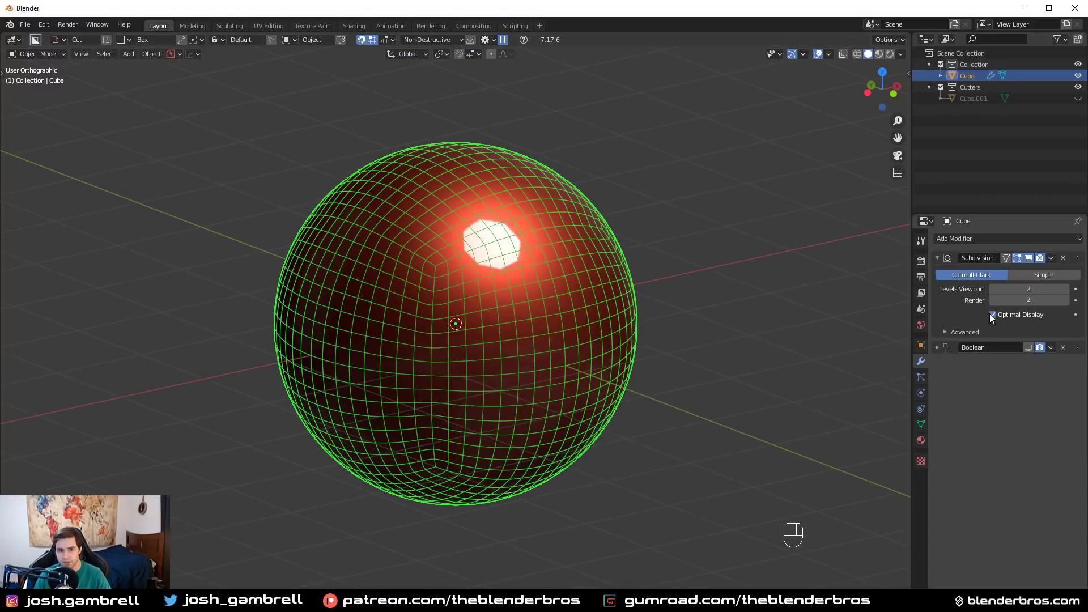
click(993, 314)
scroll(590, 387, up, 3)
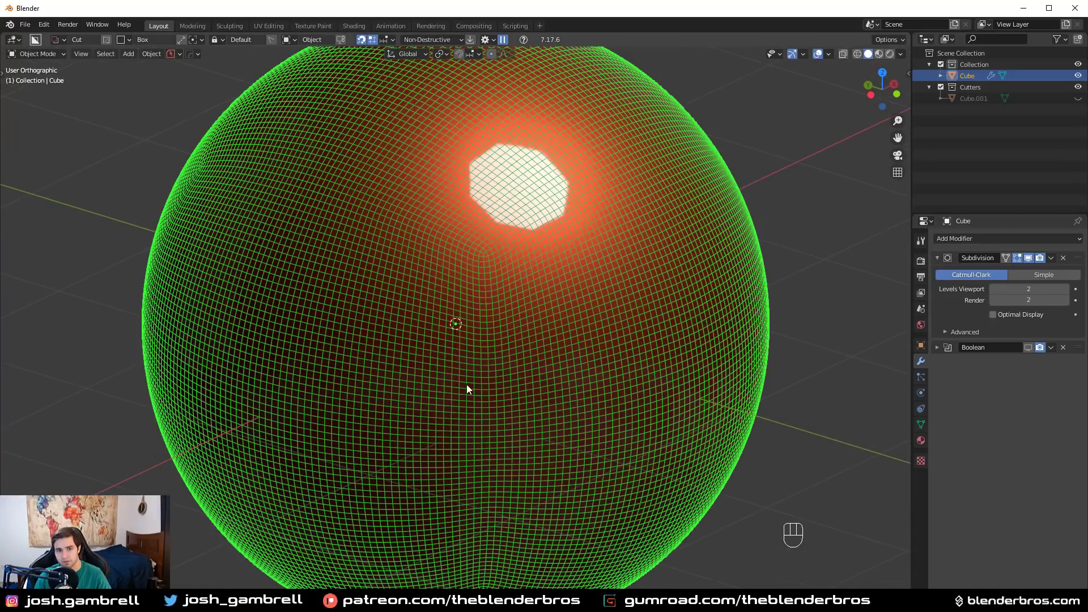
click(1029, 257)
click(1028, 257)
click(1028, 347)
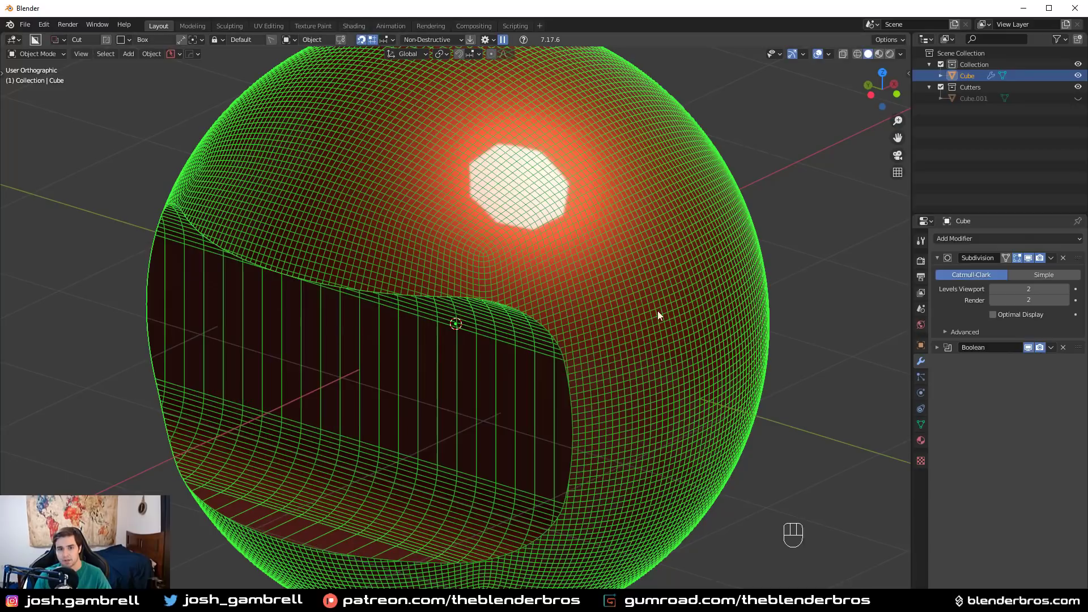
scroll(549, 342, up, 8)
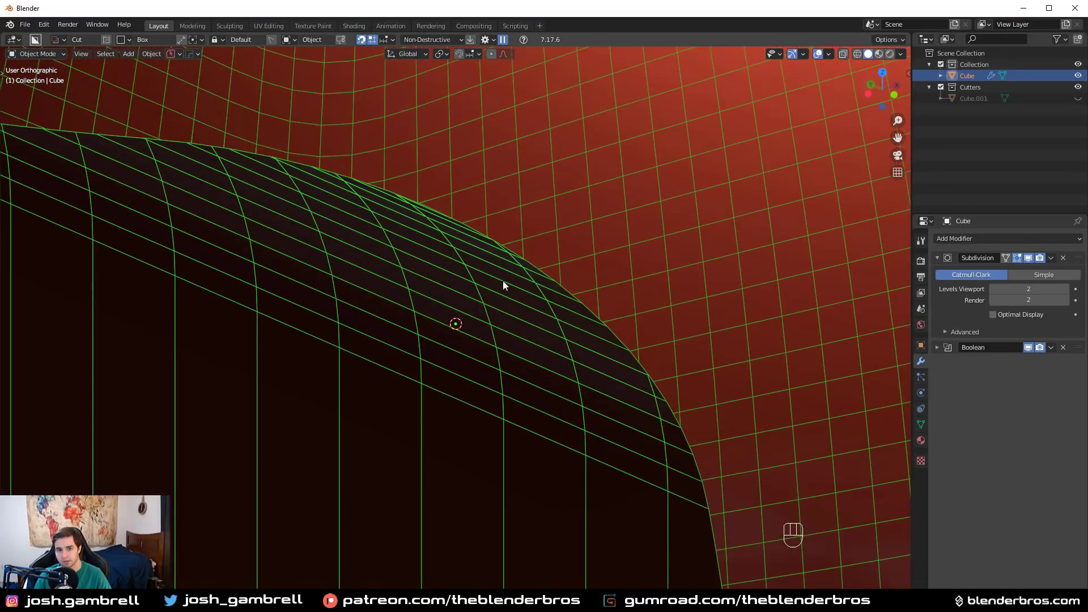
scroll(452, 232, up, 2)
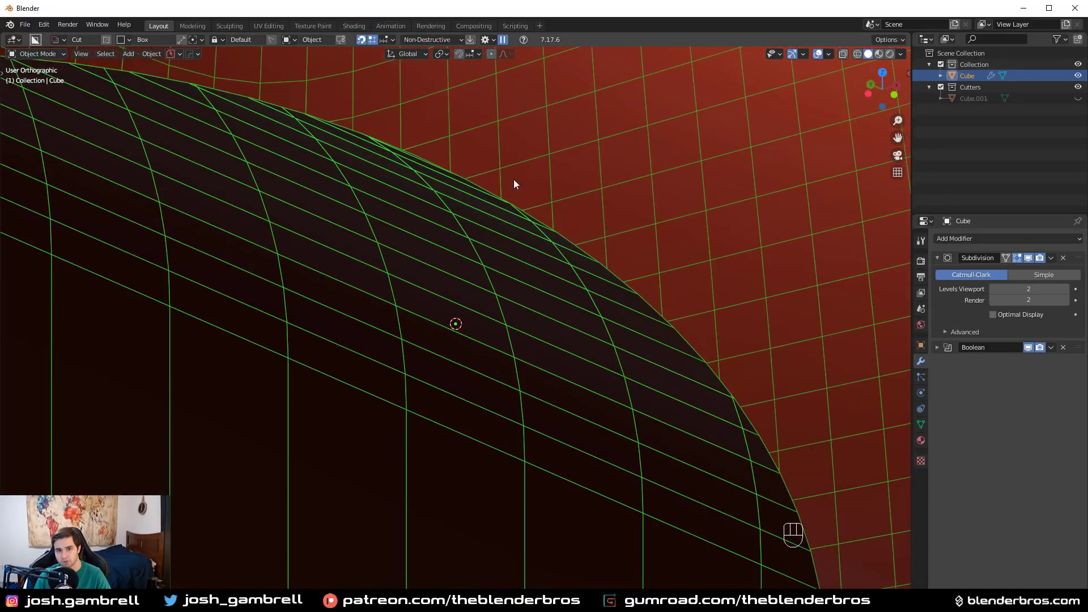
Step: Turn off the sphere's Viewport Display wireframe in Object properties
click(922, 346)
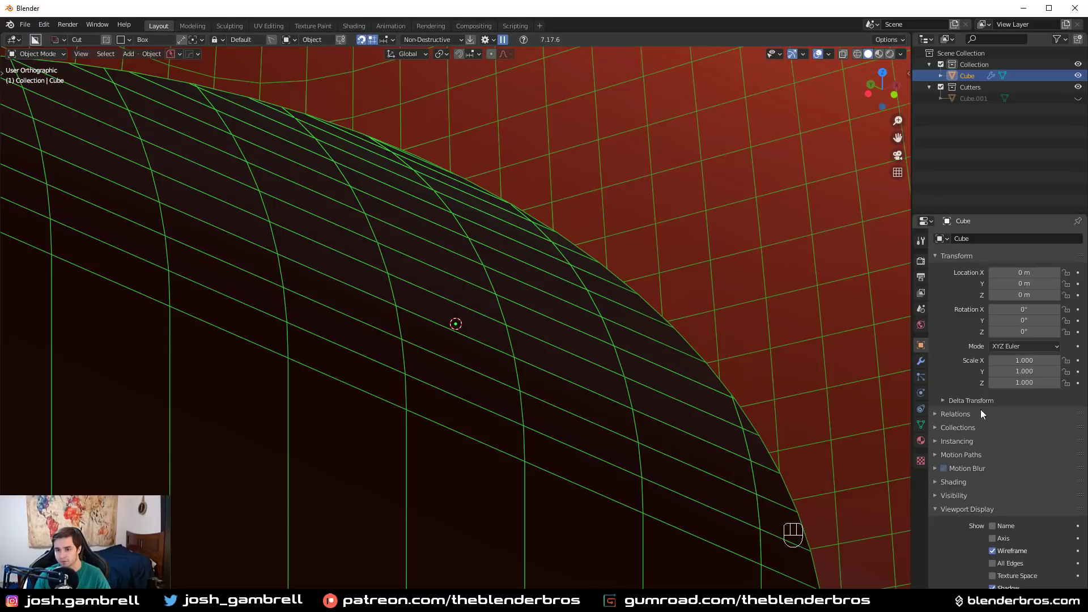
click(992, 551)
scroll(642, 400, down, 6)
middle_drag(626, 394, 695, 351)
scroll(693, 348, down, 4)
scroll(618, 375, up, 3)
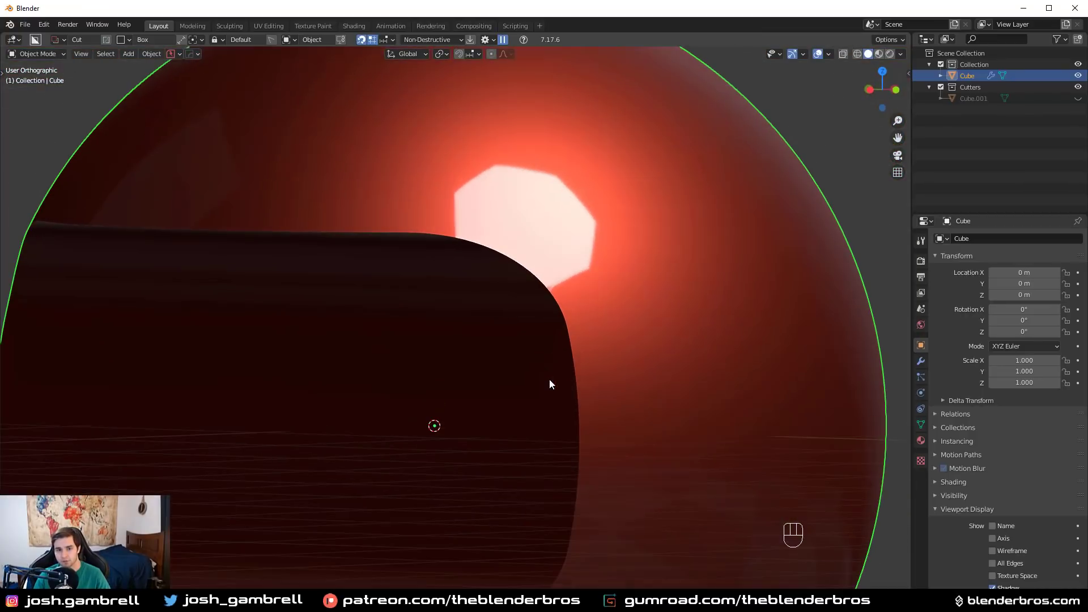
scroll(549, 379, down, 1)
scroll(644, 395, down, 4)
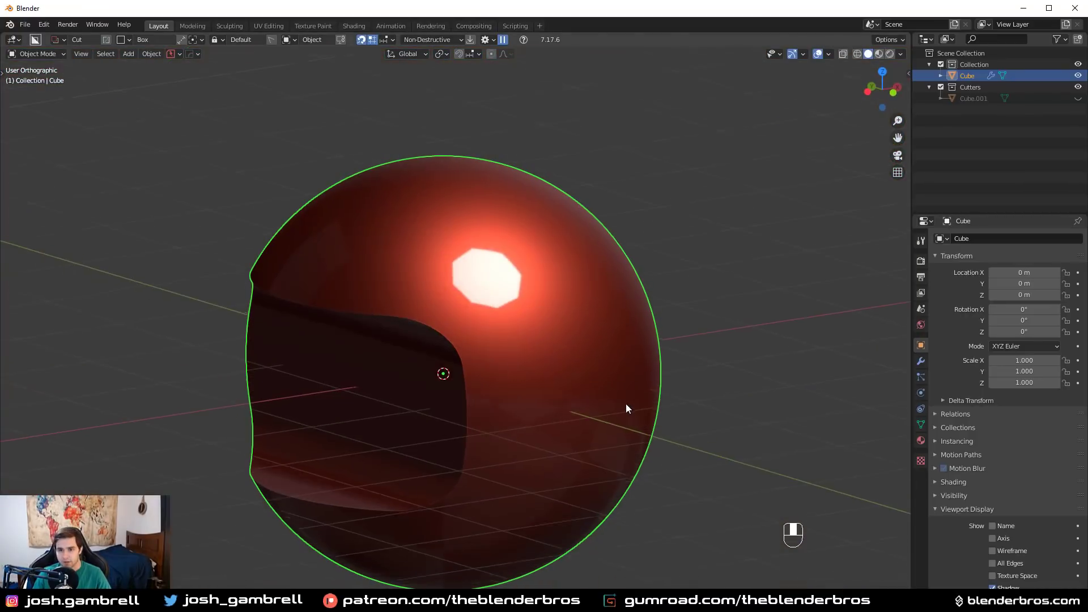
Step: Add a Bevel modifier (0.1 m, 1 segment) with Angle limit method and Harden Normals on
click(921, 361)
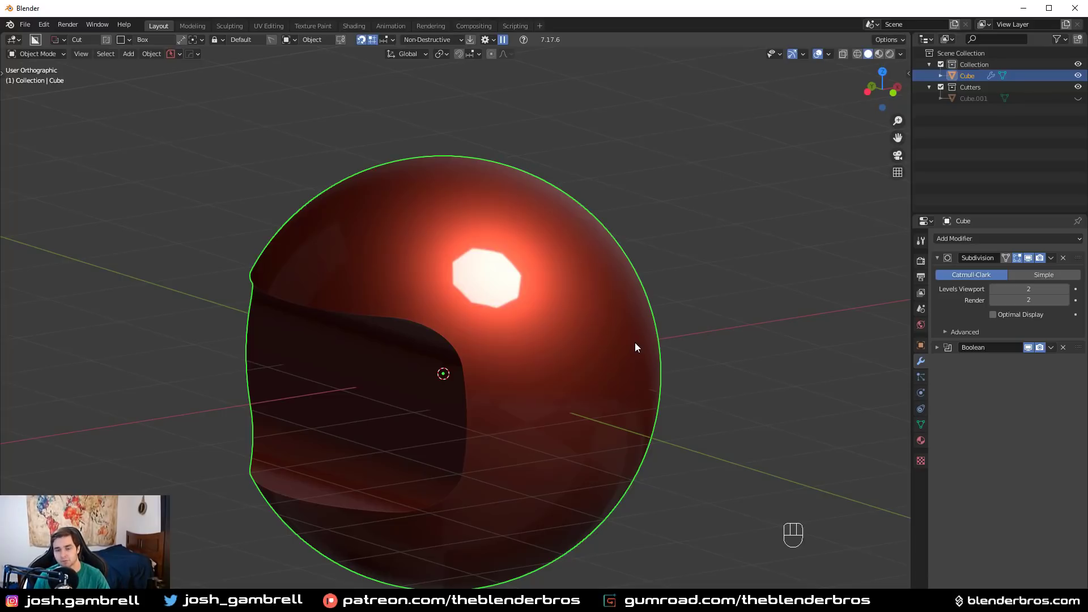
click(983, 239)
click(682, 320)
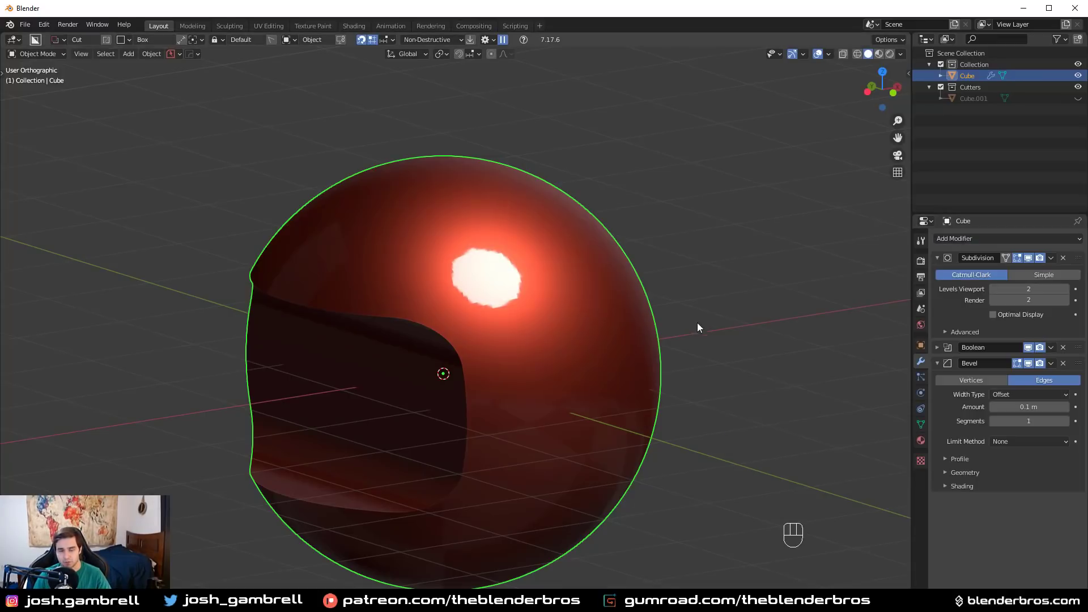
click(1018, 443)
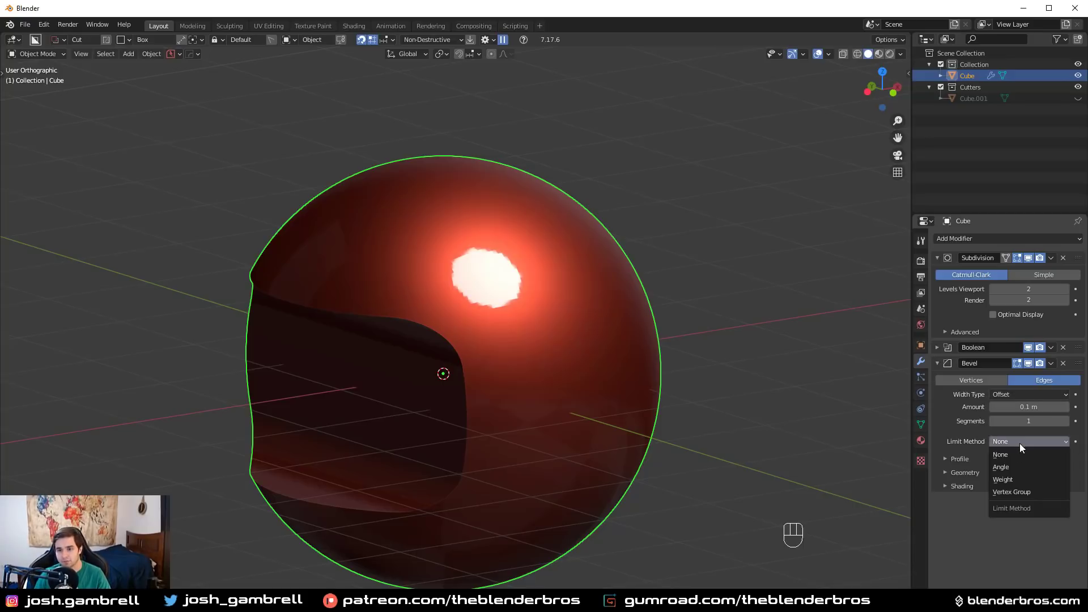
click(1013, 468)
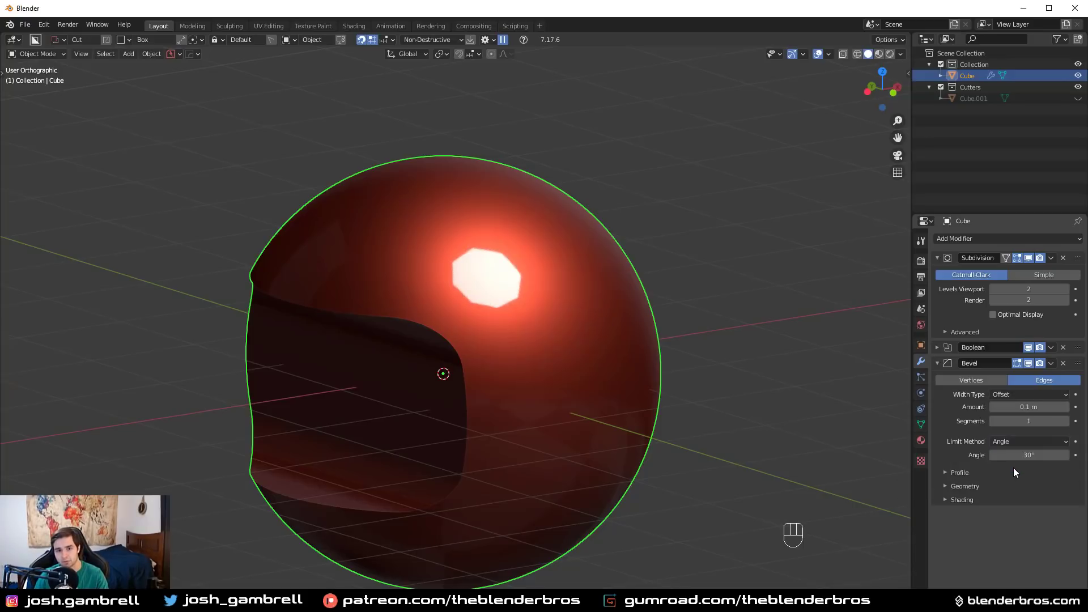
click(973, 498)
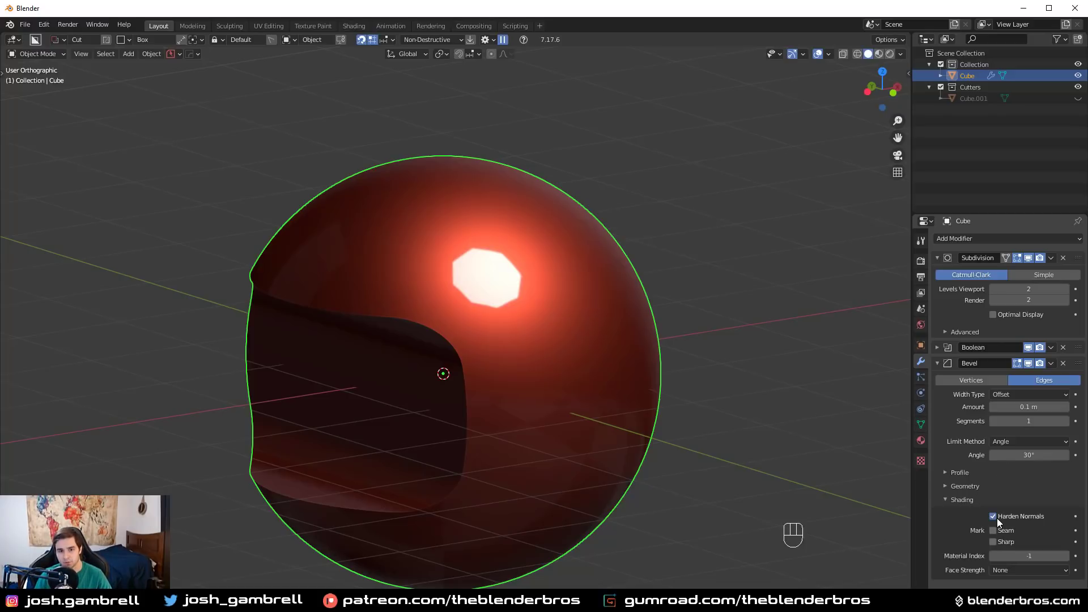
click(993, 517)
scroll(615, 426, up, 5)
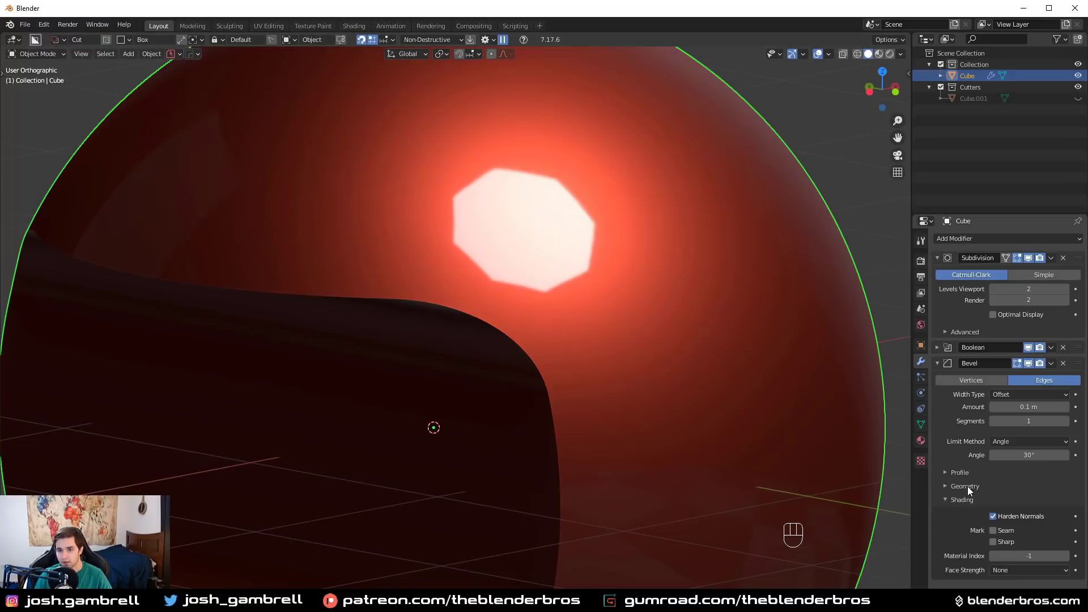
Step: Turn off Clamp Overlap and give the bevel 3 segments at 0.023 m, then inspect the cut edge
click(966, 487)
click(998, 553)
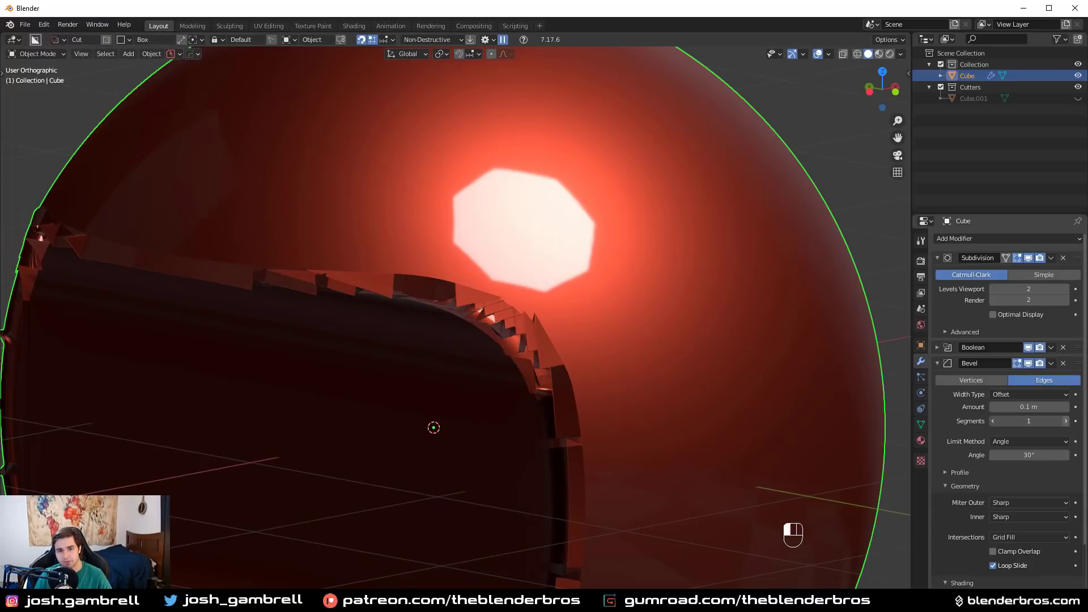
mouse_move(1029, 422)
mouse_down()
mouse_move(1022, 407)
mouse_move(1006, 407)
mouse_move(1026, 407)
mouse_up()
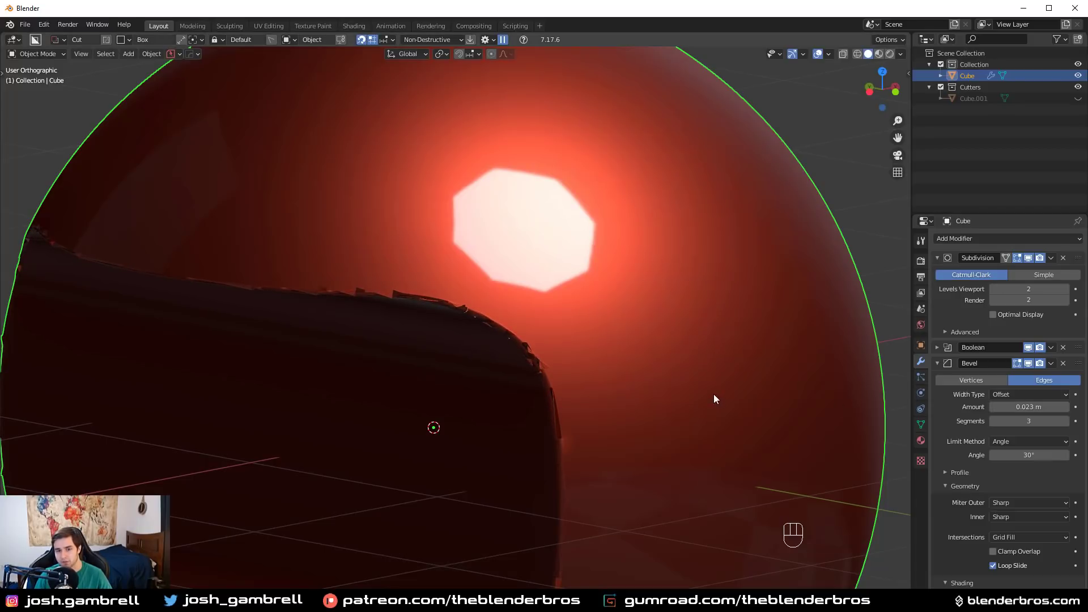
scroll(710, 392, up, 3)
middle_drag(706, 389, 286, 280)
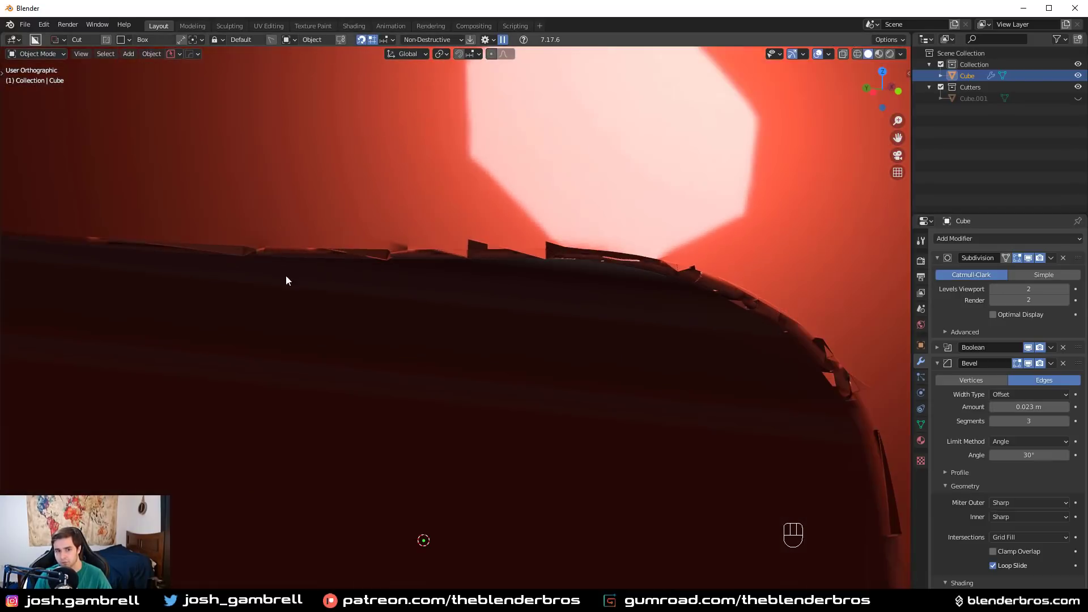
scroll(432, 301, down, 5)
middle_drag(749, 430, 708, 385)
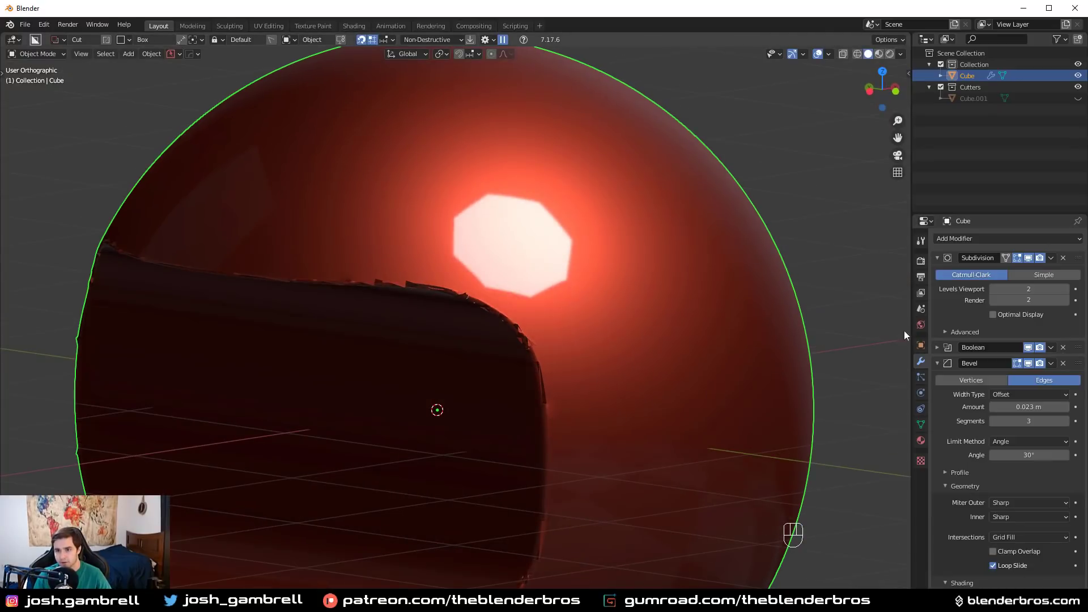
Step: Apply the Subdivision modifier to the sphere, redoing it after an undo
click(1051, 259)
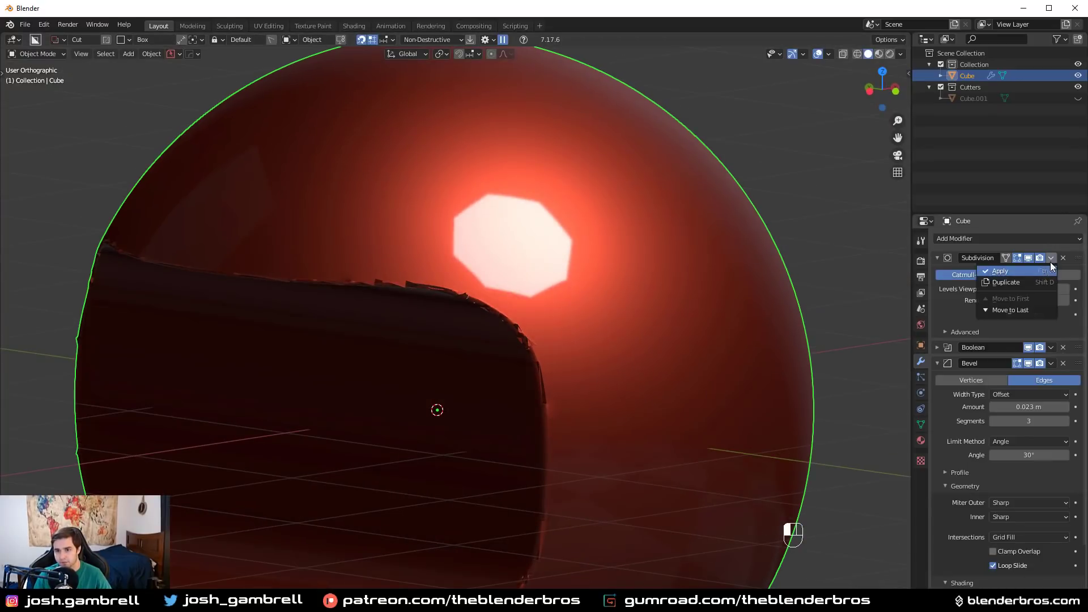
click(1001, 271)
key(Tab)
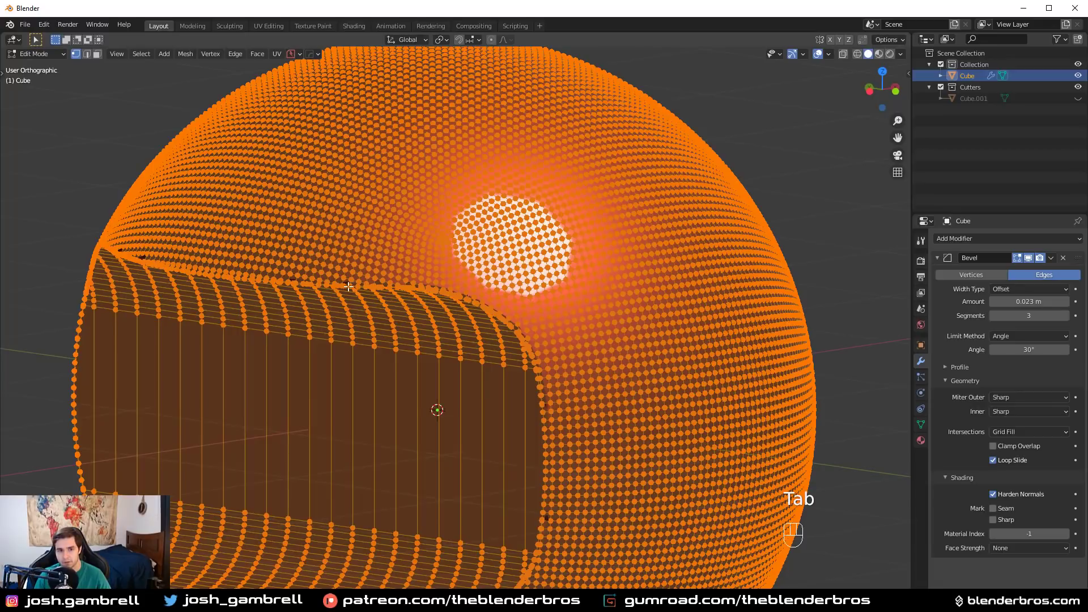
scroll(349, 287, up, 6)
key(ctrl+z)
key(ctrl+z)
key(ctrl+z)
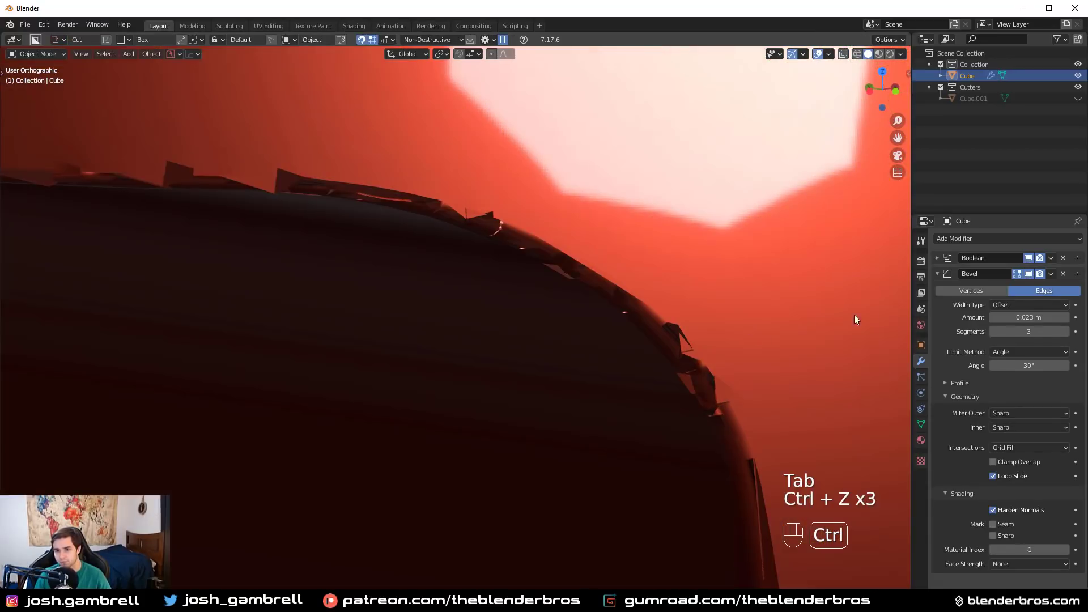
key(ctrl+z)
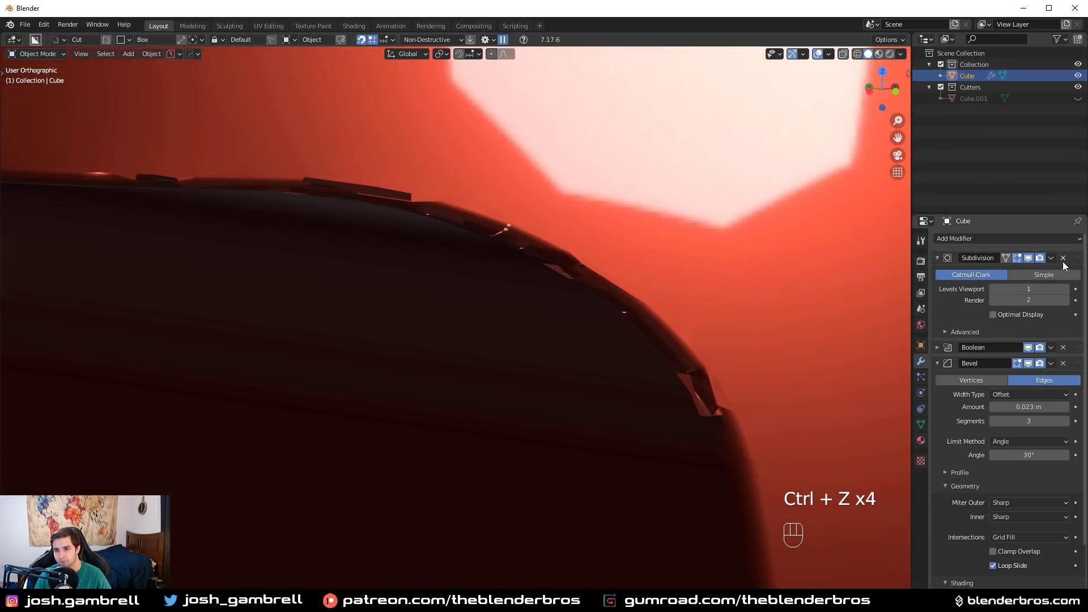
click(1052, 258)
click(989, 276)
key(Tab)
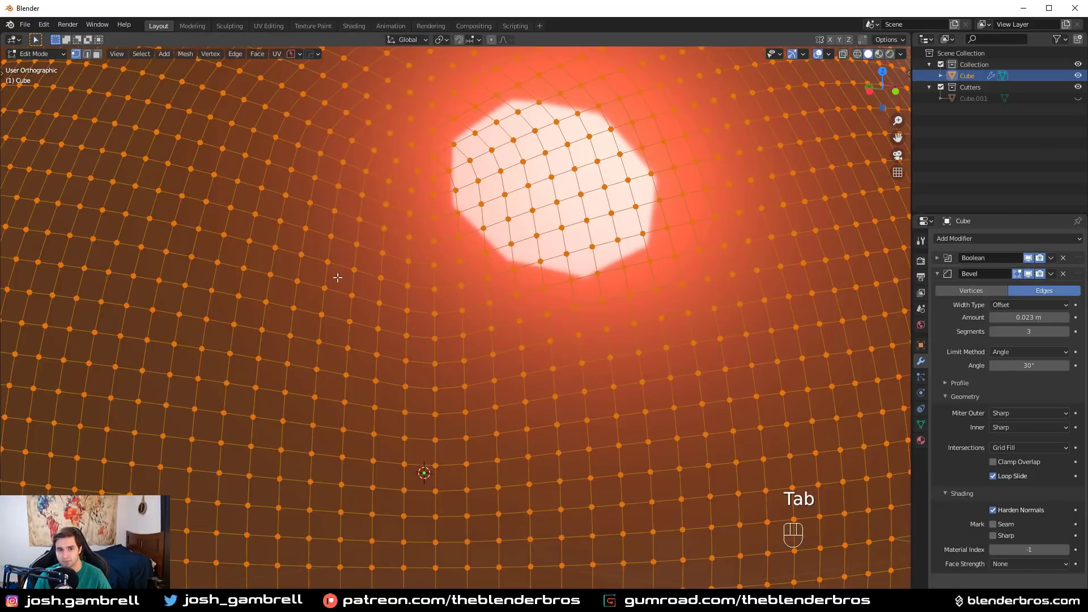
key(Tab)
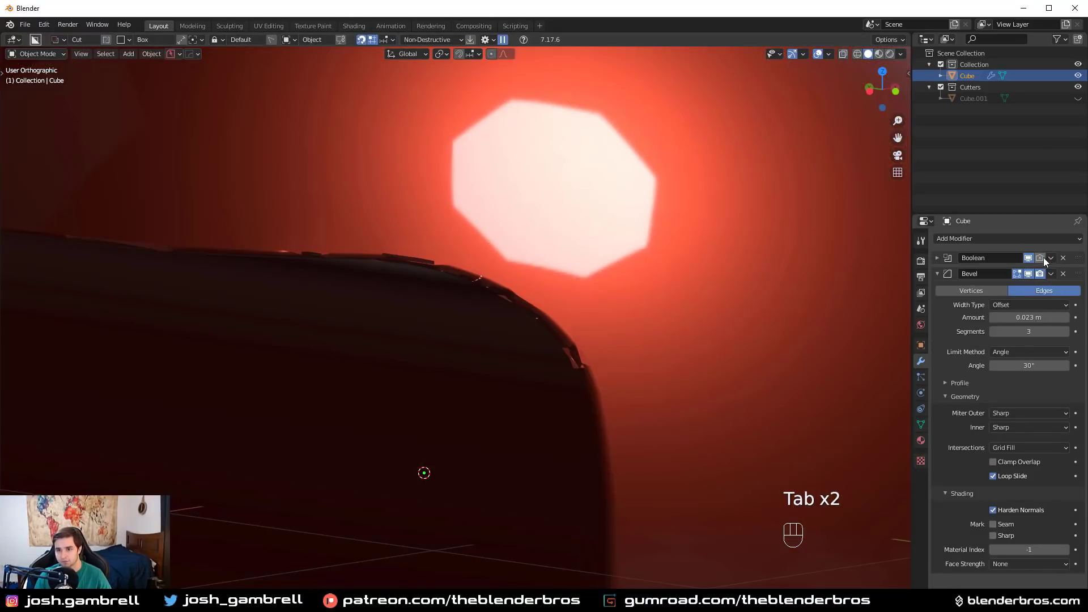
Step: Apply the Boolean modifier and enter Edit Mode on the sphere
click(1044, 259)
click(1037, 275)
key(Tab)
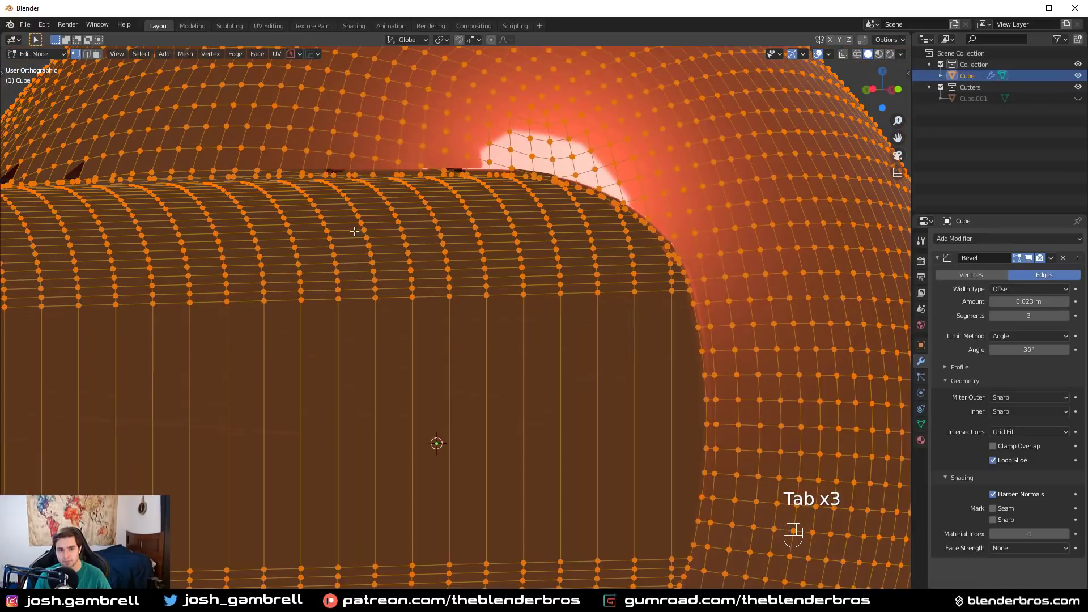
Step: Select a vertex near the cutout edge and slide it along its edge
scroll(497, 171, up, 6)
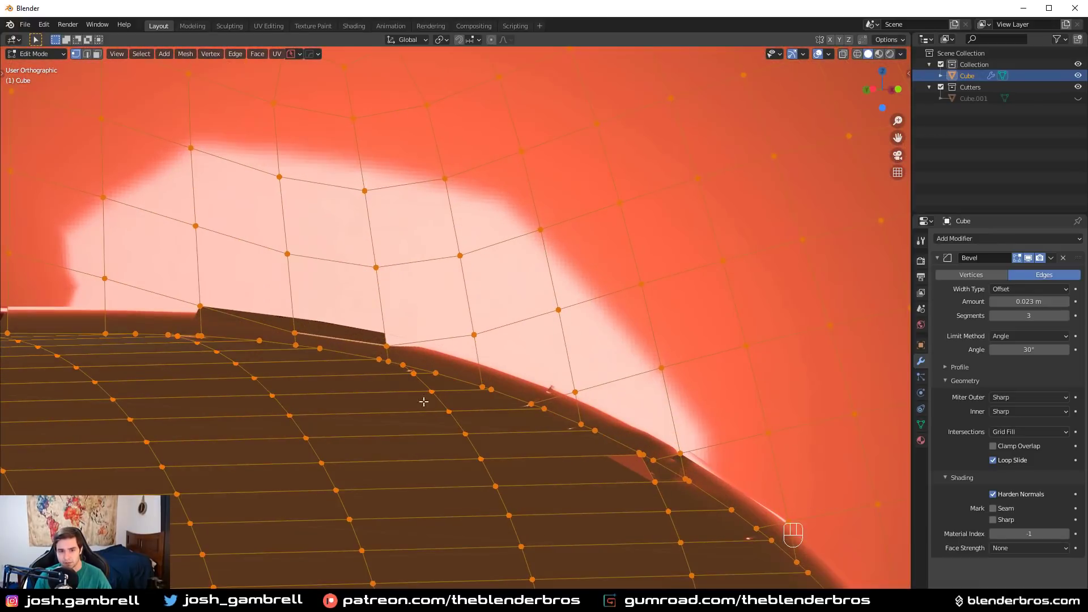
click(294, 333)
key(g)
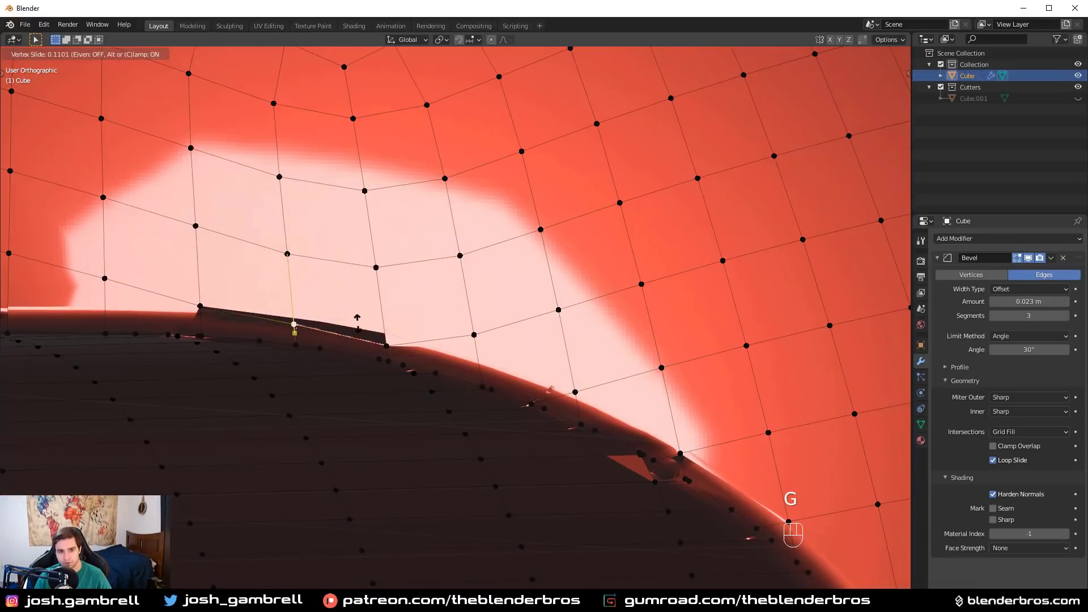
click(386, 348)
key(g)
key(g)
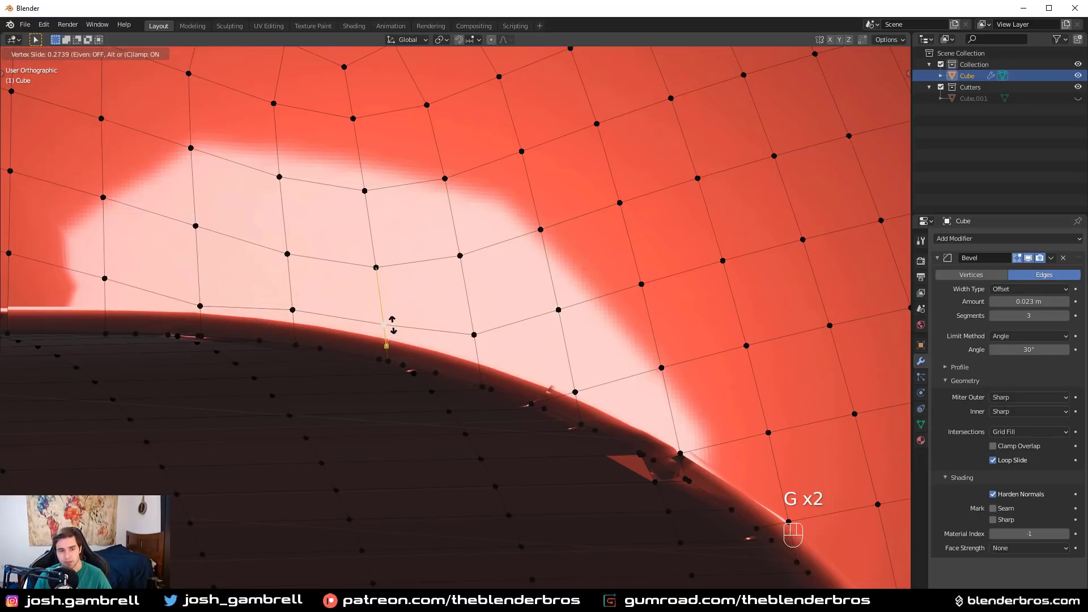
click(387, 321)
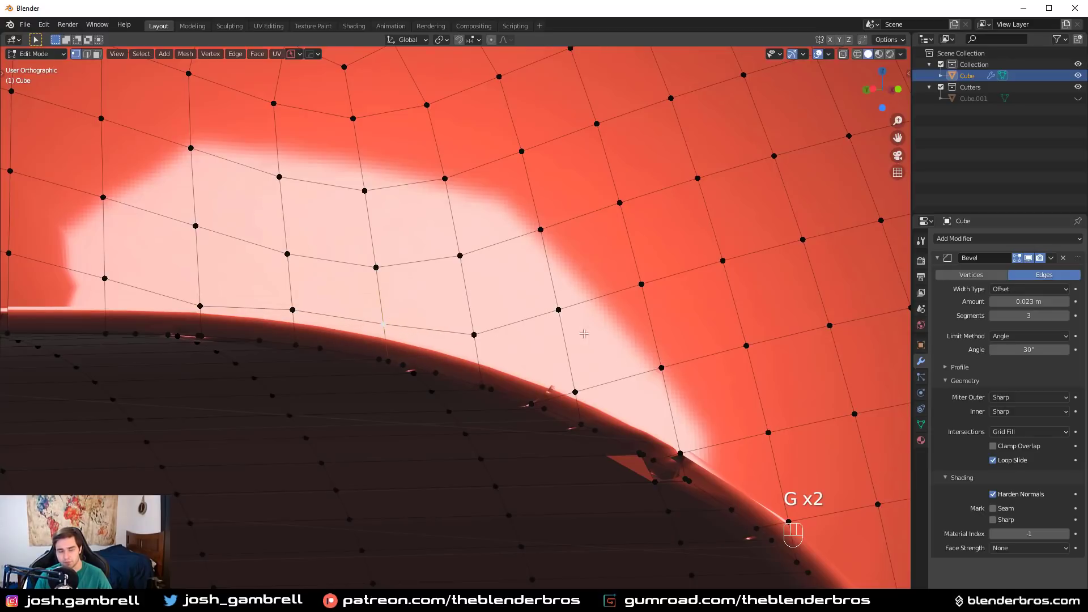
Step: Slide the vertex beside the curved cut up its edge, then zoom out
click(680, 453)
key(g)
key(g)
click(680, 423)
scroll(616, 374, down, 3)
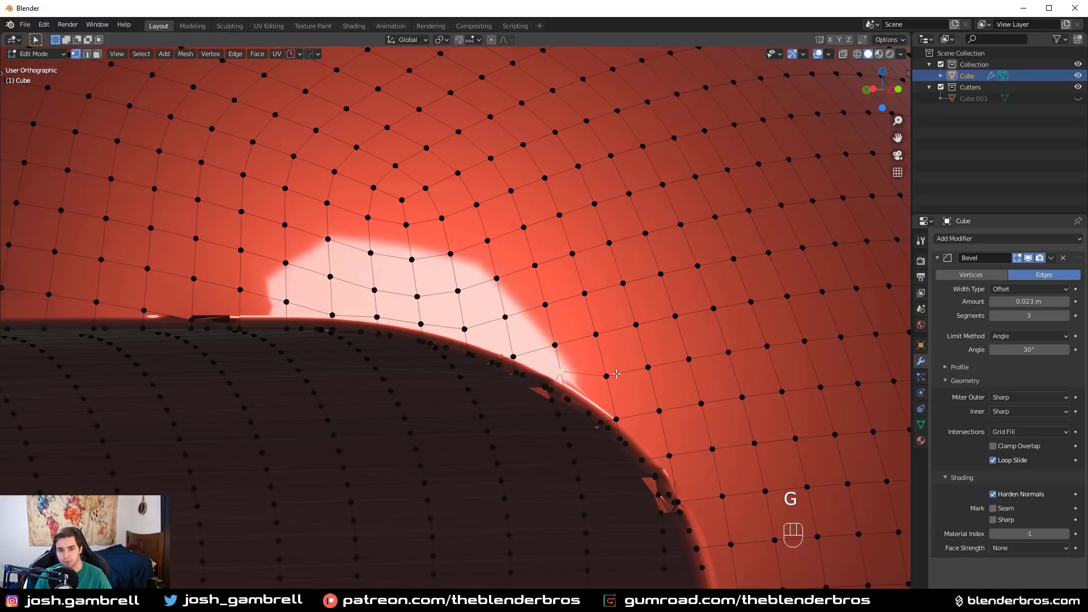
scroll(736, 401, down, 5)
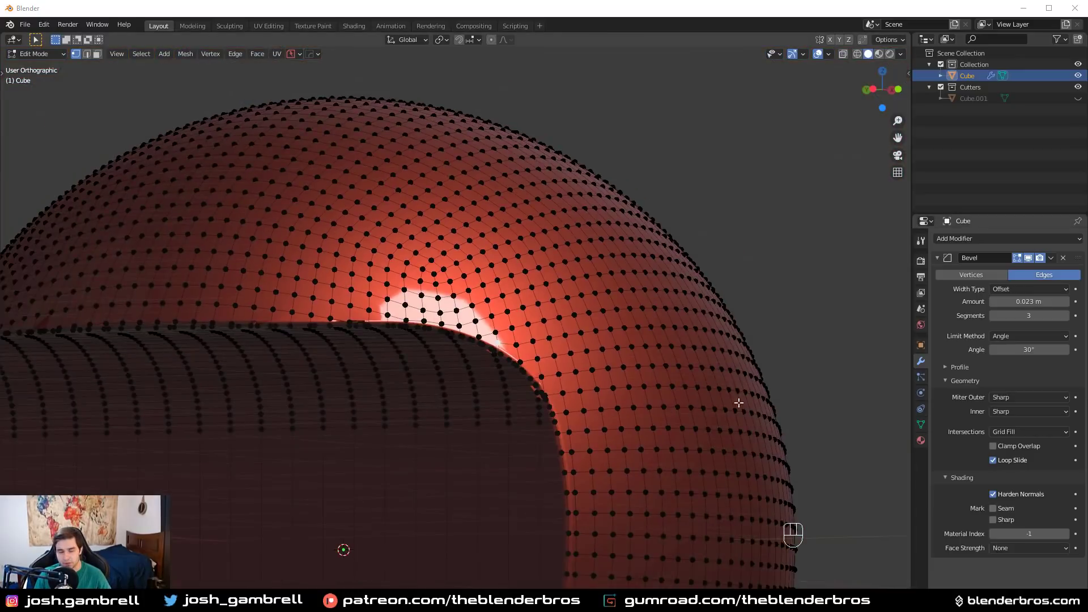
Step: Undo the edits back to the unapplied Subdivision and Boolean modifiers
key(ctrl+z)
key(ctrl+z)
key(ctrl+z)
key(ctrl+z)
key(ctrl+z)
key(ctrl+z)
key(ctrl+z)
key(ctrl+z)
key(ctrl+z)
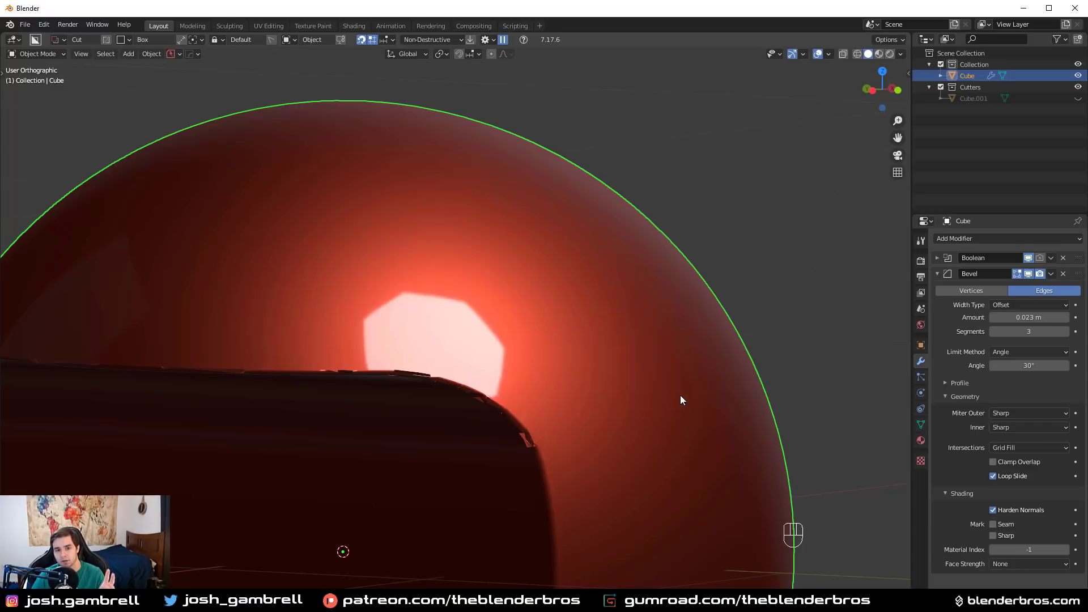
key(ctrl+z)
key(ctrl+z)
key(ctrl+z)
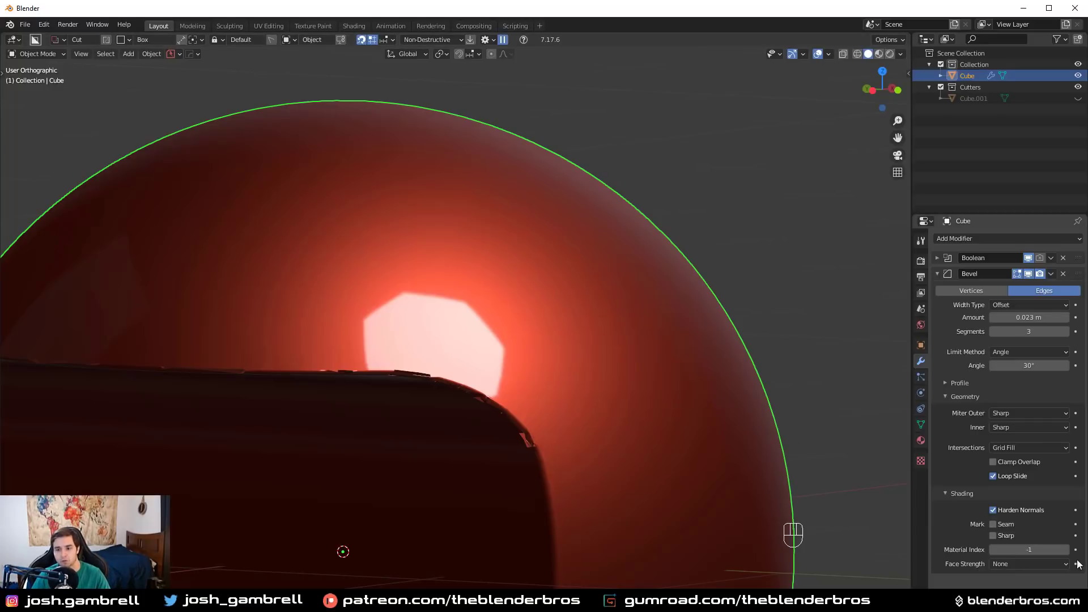
key(ctrl+z)
key(ctrl+z)
key(ctrl+z)
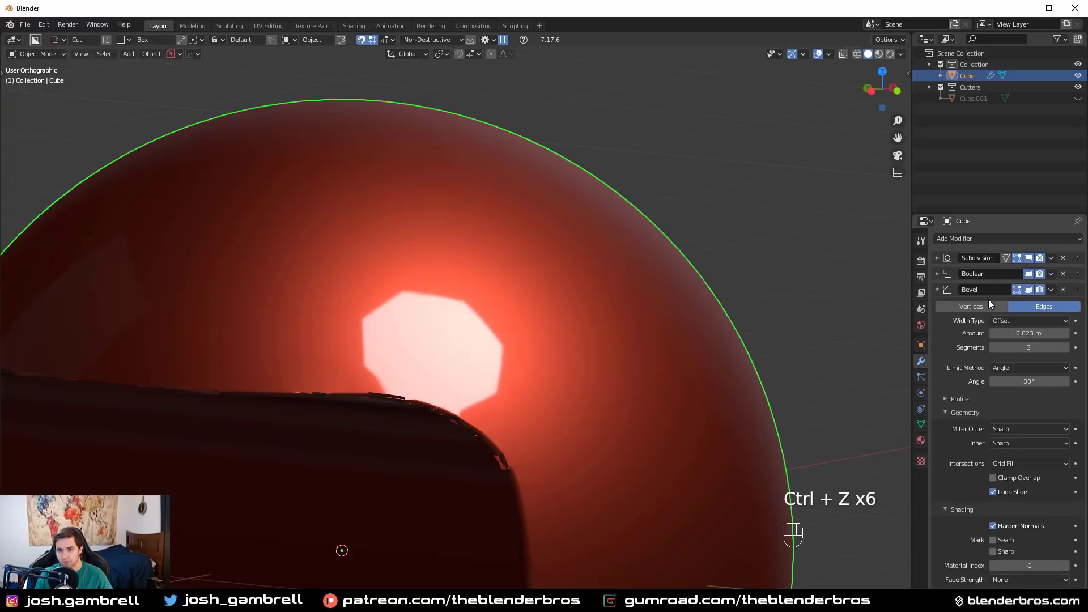
Step: Hide the Bevel modifier's effect in the viewport
scroll(575, 420, down, 5)
scroll(556, 427, up, 6)
shift+middle_drag(556, 427, 617, 320)
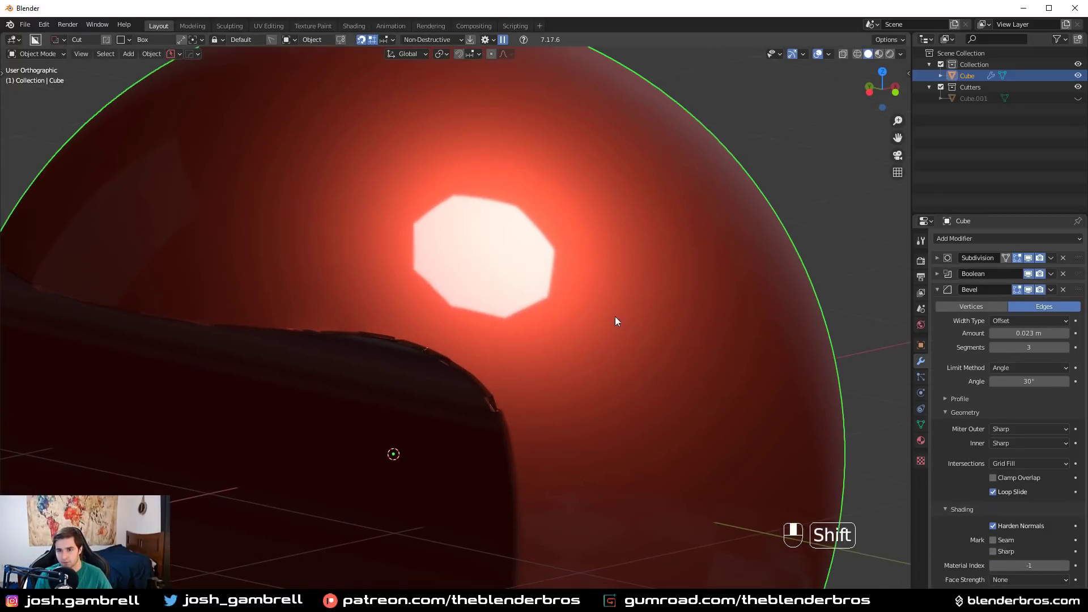
click(1029, 290)
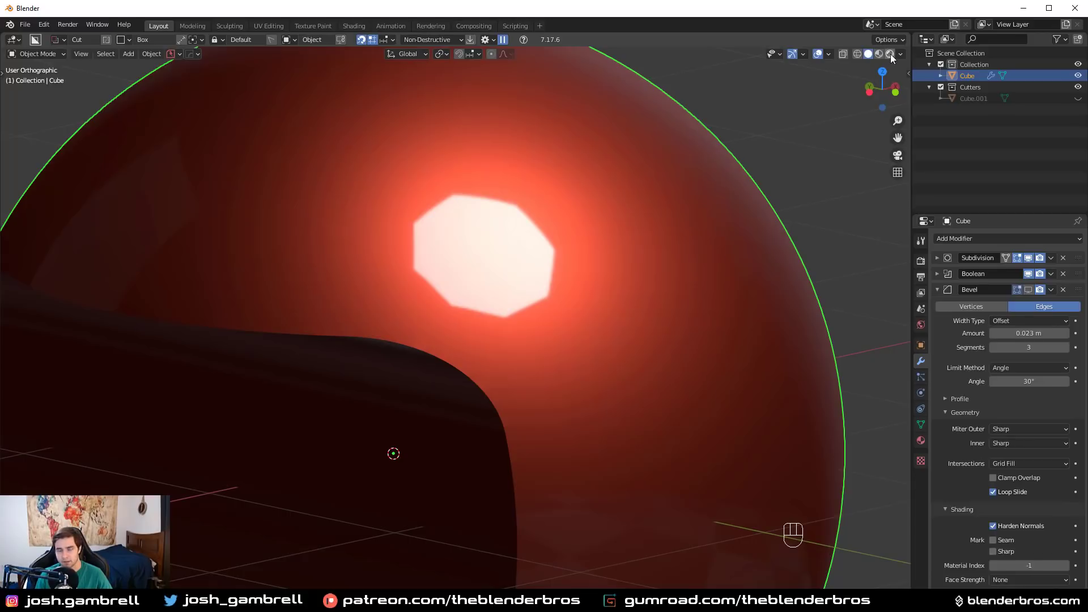
Step: Switch the viewport to Rendered shading and bring up the sphere's material settings
click(888, 54)
click(920, 260)
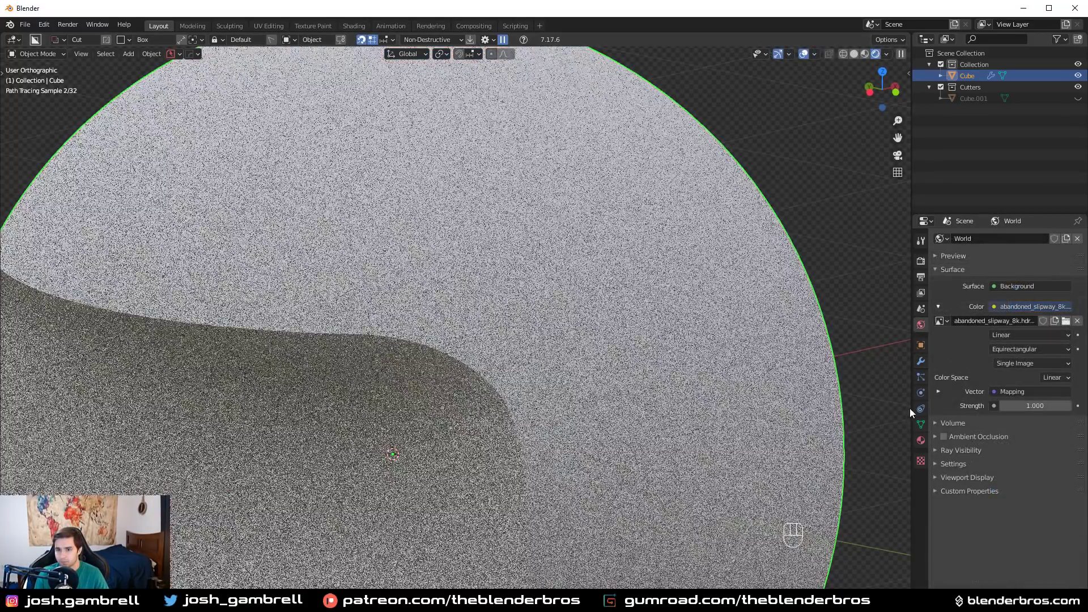
click(920, 361)
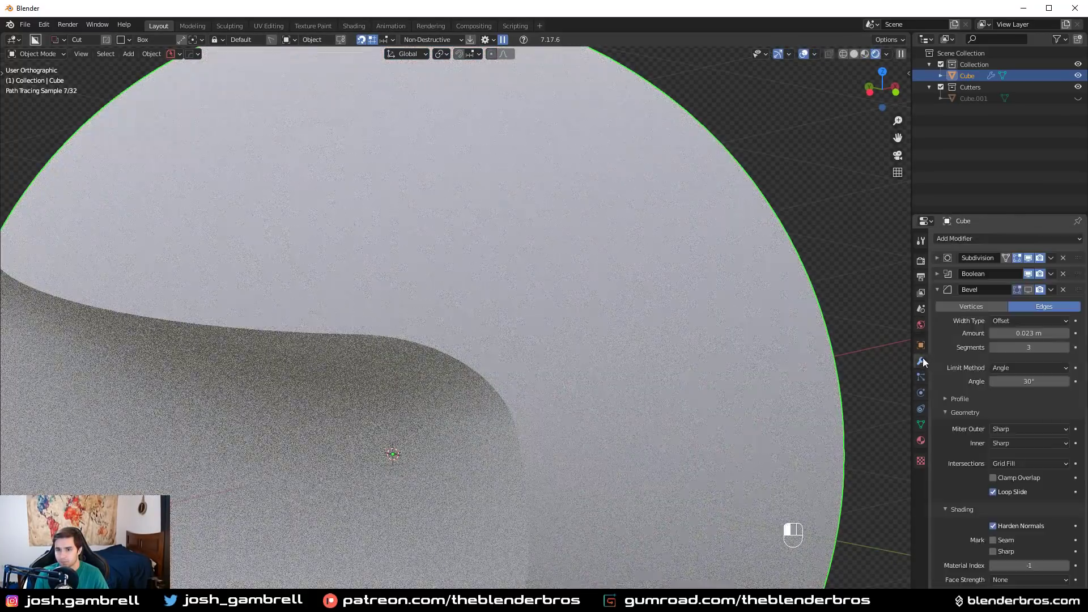
click(937, 289)
click(921, 441)
Step: Set Metallic to 1.000, Roughness to 0.336 and darken the base colour to grey
click(1004, 275)
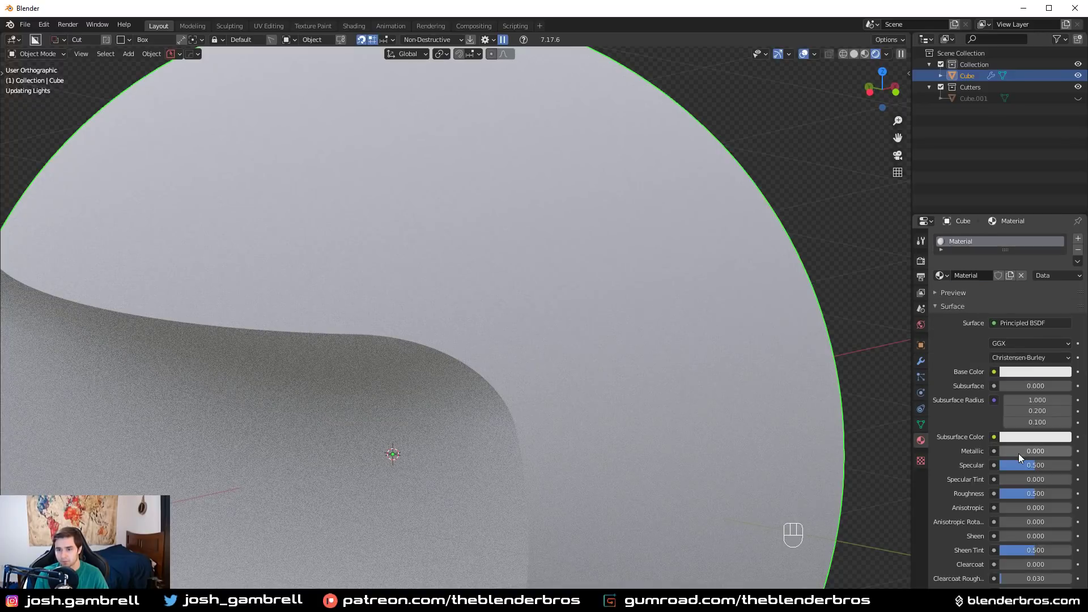
drag(1018, 453, 1065, 454)
drag(1026, 493, 1025, 491)
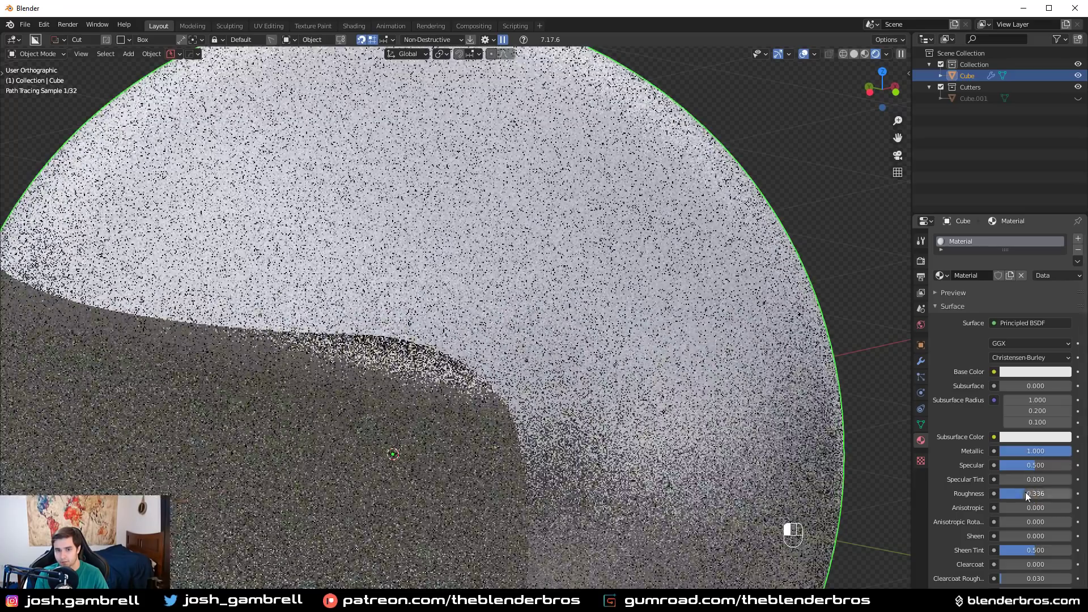
click(1029, 371)
drag(1063, 238, 1063, 267)
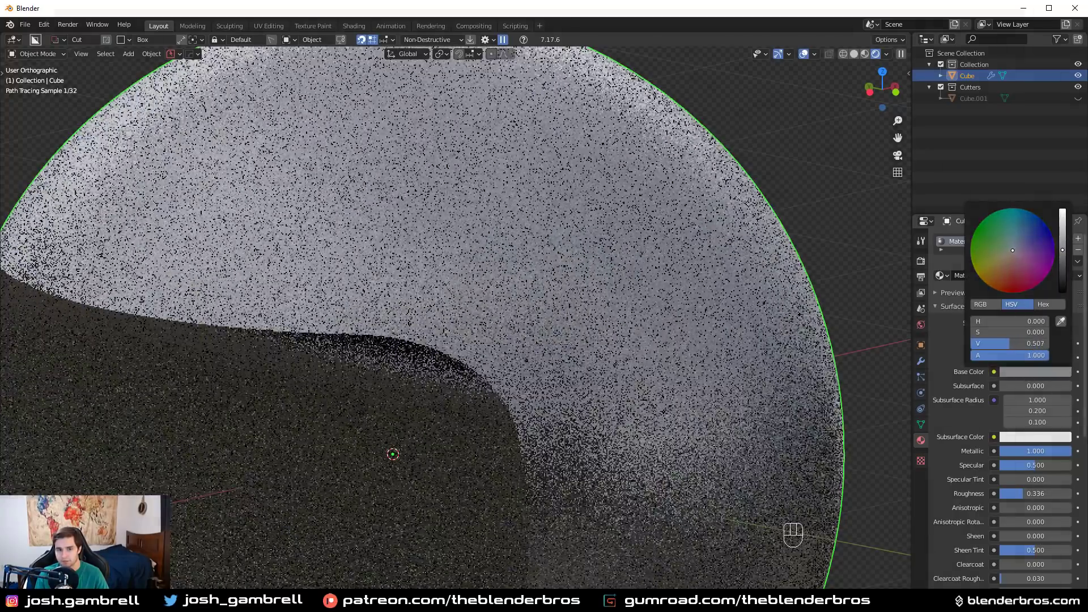
scroll(618, 434, down, 4)
mouse_move(591, 403)
middle_down()
mouse_move(563, 369)
mouse_move(624, 421)
middle_up()
scroll(497, 441, up, 3)
scroll(497, 441, down, 2)
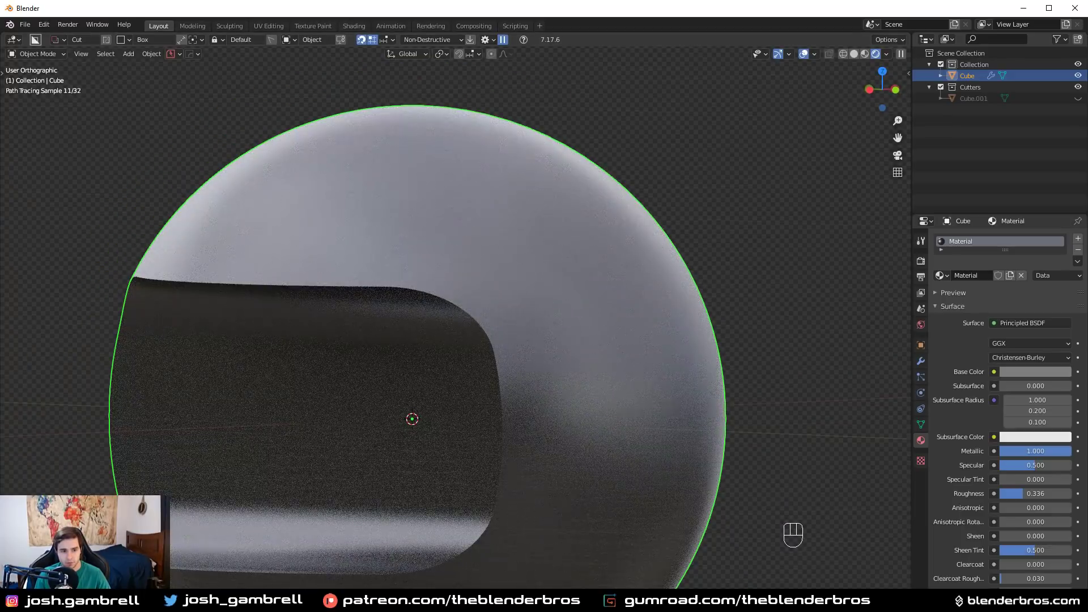
Step: Turn the lower area into a Shader Editor showing the object's material nodes
key(ctrl+space)
click(12, 336)
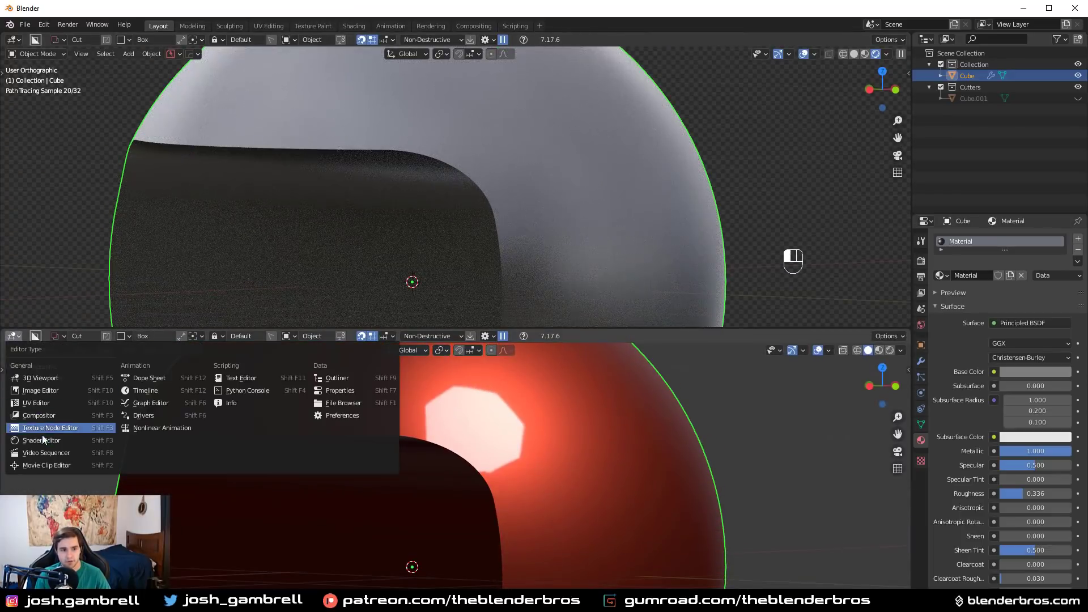
click(39, 442)
click(50, 336)
click(57, 348)
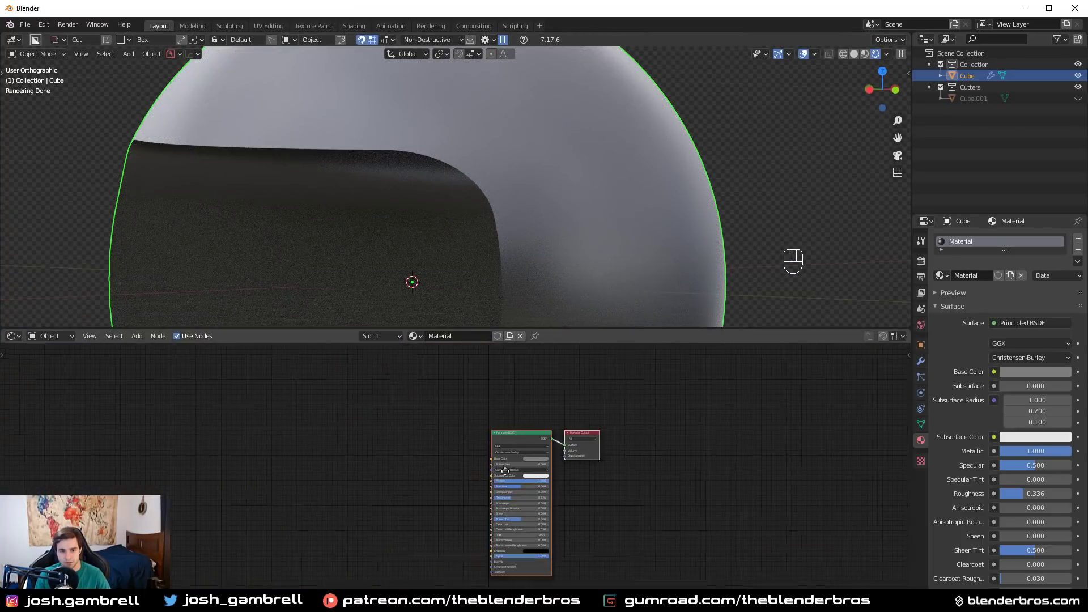
scroll(443, 464, up, 1)
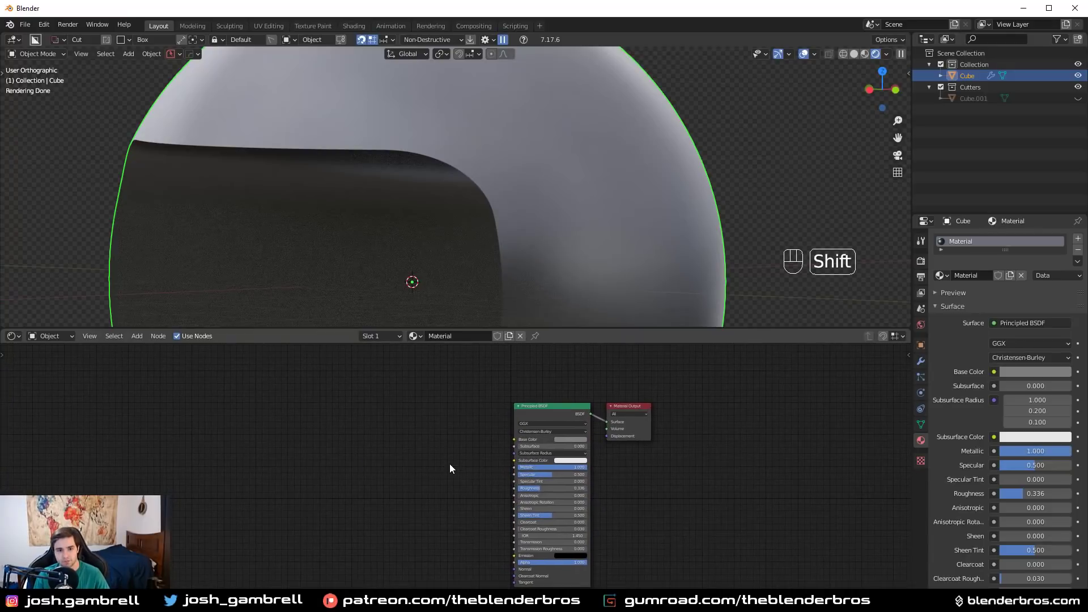
Step: Add a Bevel node and connect it to the Principled BSDF's Normal input
key(shift+a)
mouse_move(420, 486)
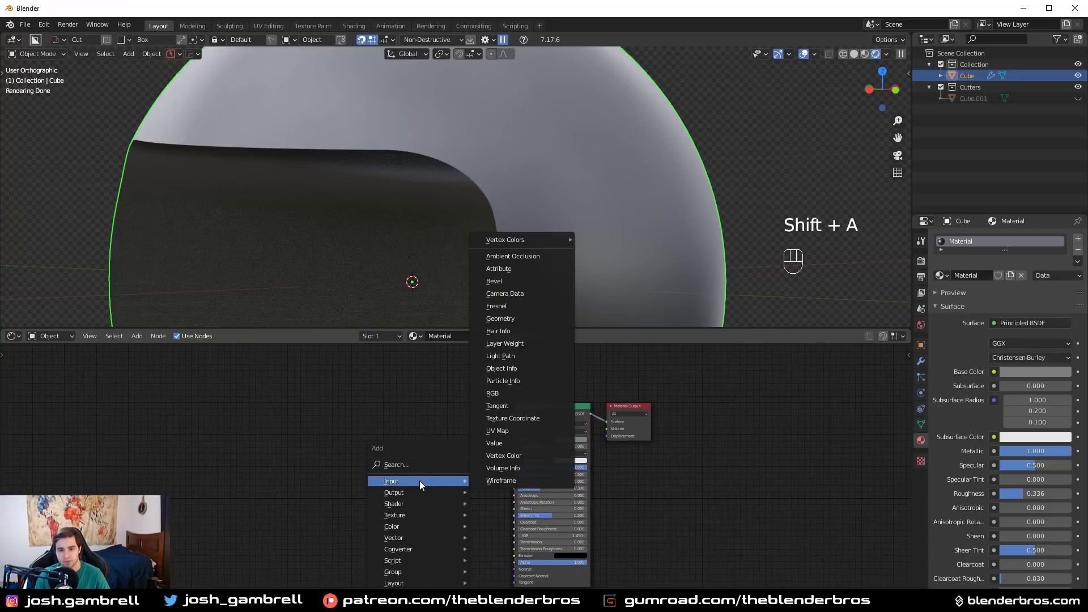
click(494, 281)
scroll(397, 489, up, 2)
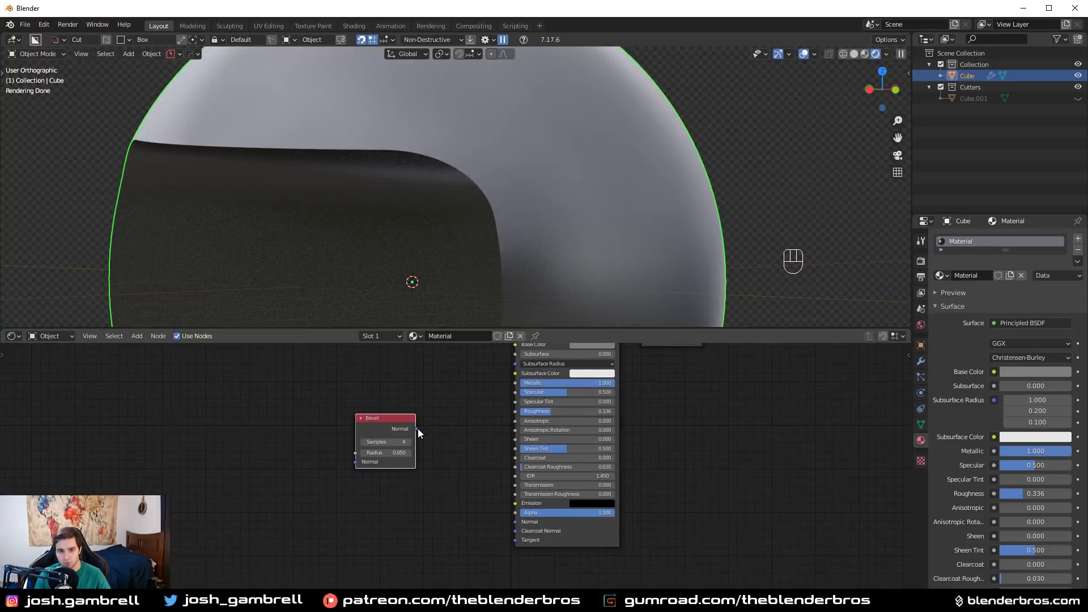
drag(417, 428, 515, 522)
middle_drag(563, 373, 568, 429)
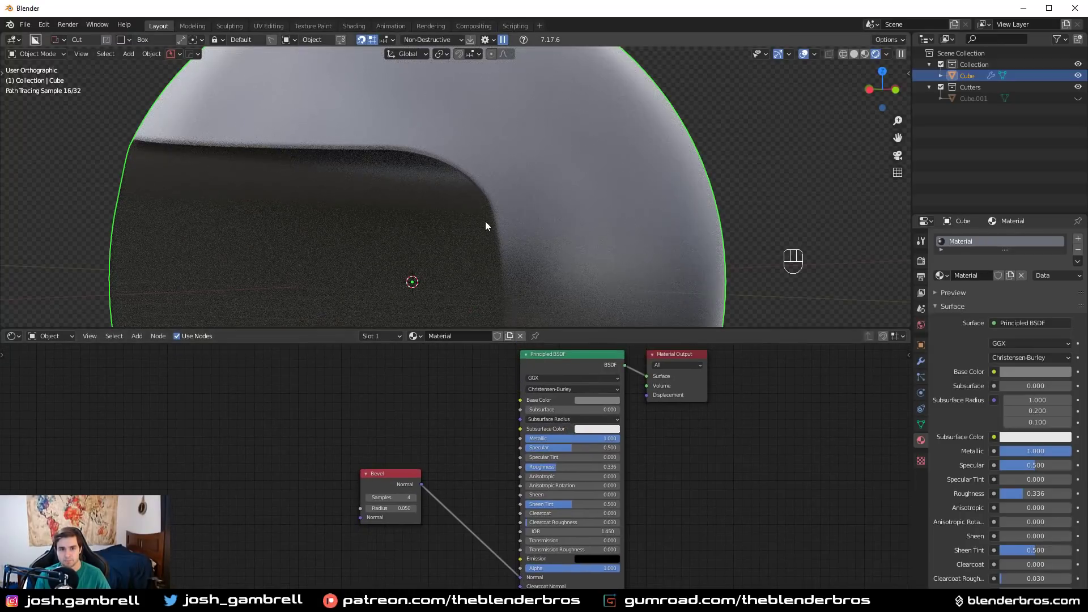
Step: Try Bevel node Radius values 0.750 and 0.850, then settle on 0.030
middle_drag(485, 221, 453, 198)
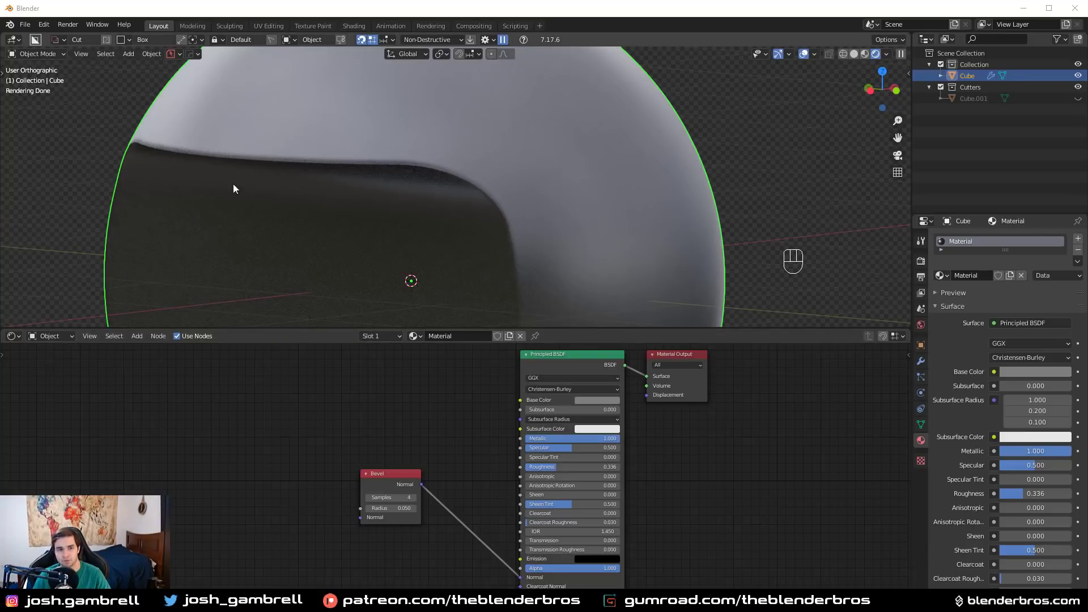
mouse_move(233, 183)
middle_down()
mouse_move(435, 169)
mouse_move(305, 178)
middle_up()
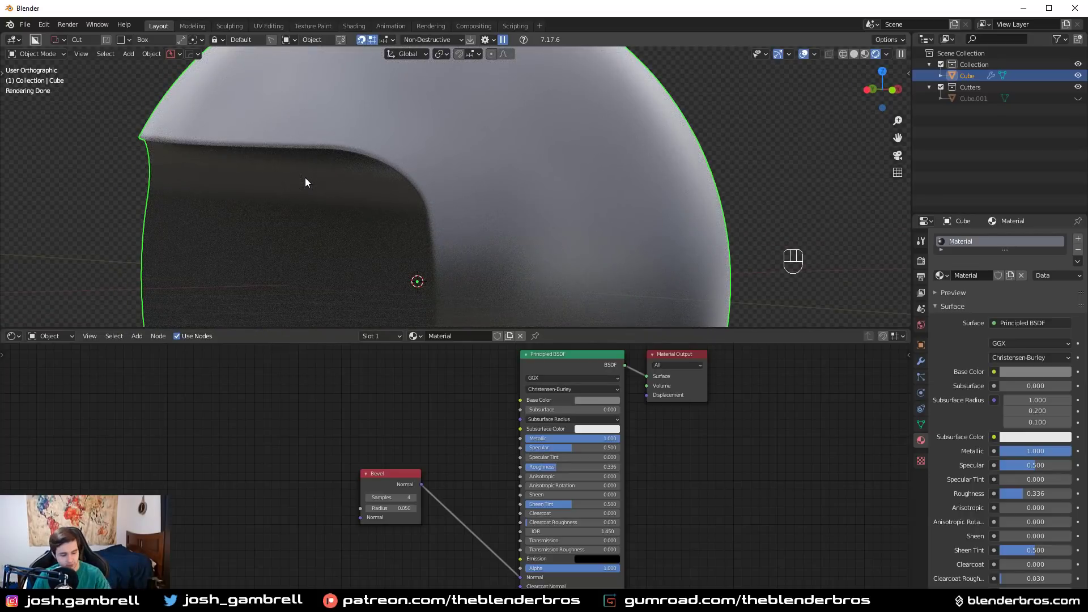
drag(391, 507, 417, 508)
middle_drag(308, 151, 250, 136)
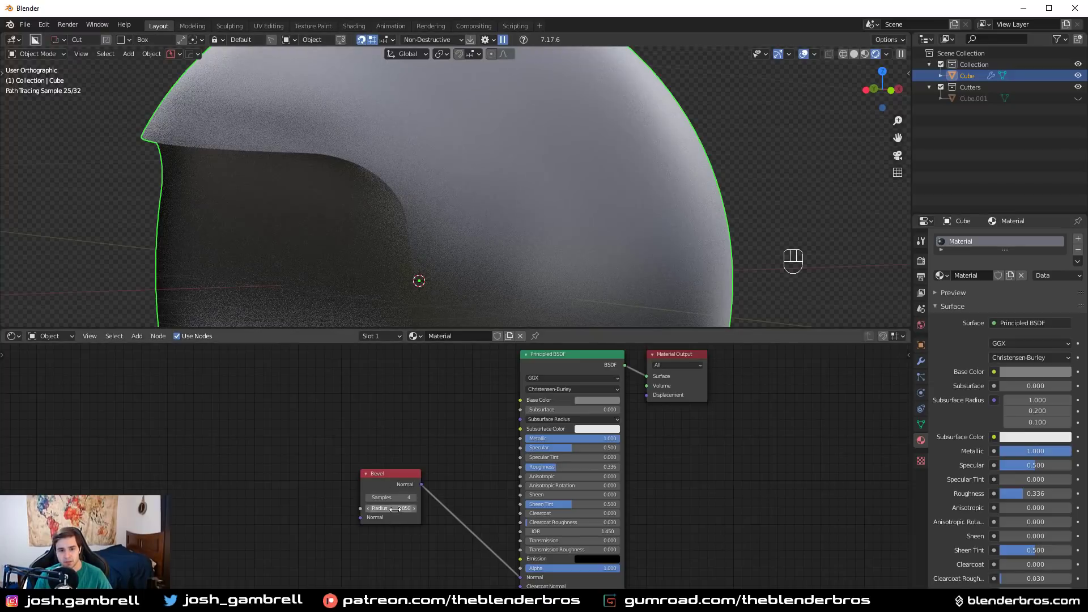
shift+drag(395, 508, 361, 509)
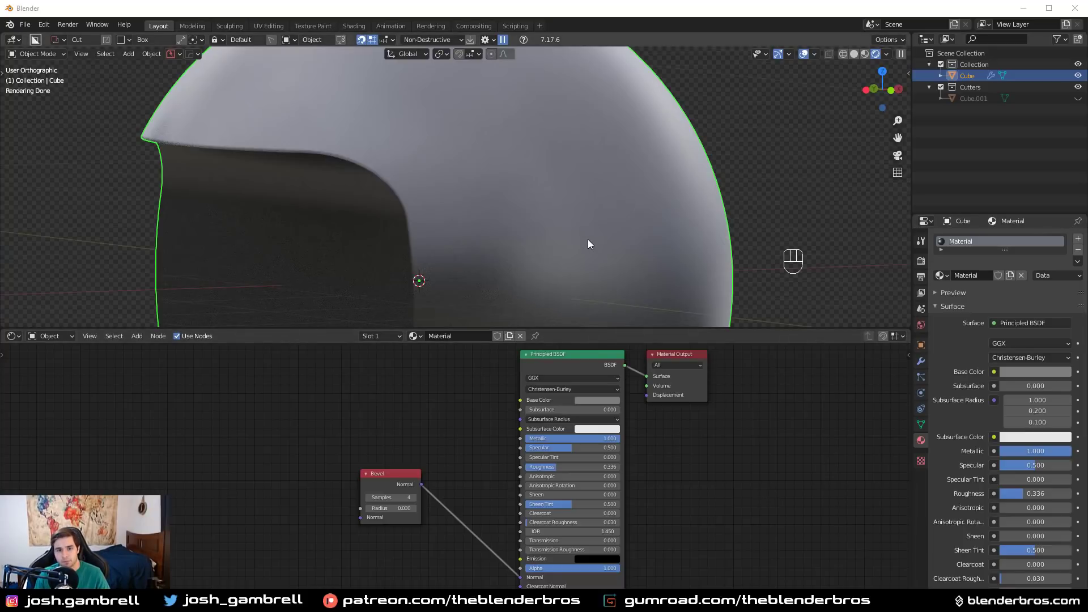
scroll(578, 238, down, 3)
mouse_move(568, 236)
middle_down()
mouse_move(433, 246)
mouse_move(592, 252)
mouse_move(410, 243)
middle_up()
scroll(396, 223, up, 3)
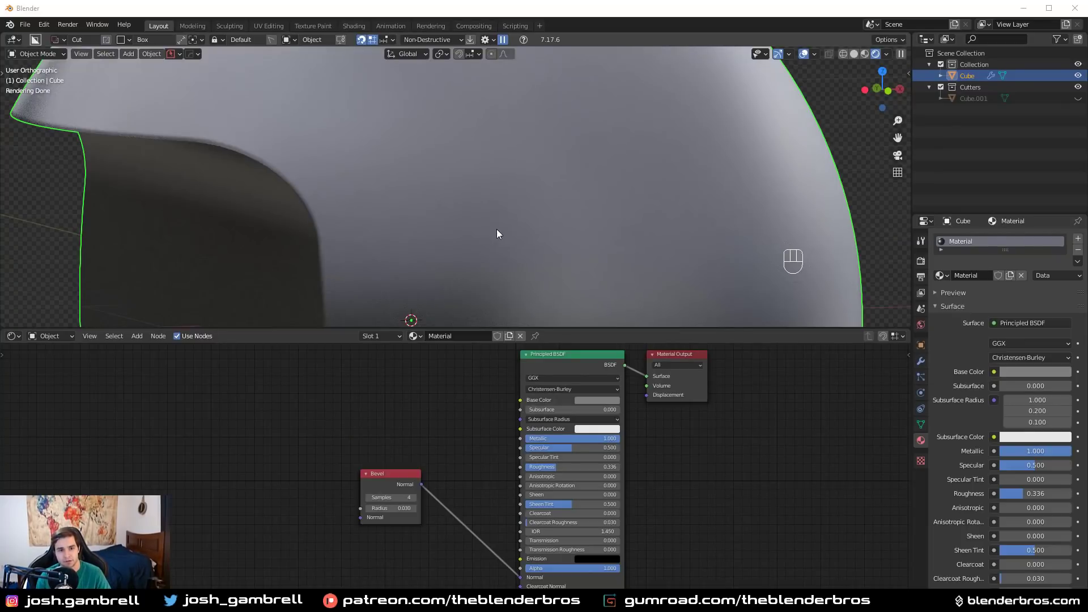
scroll(496, 229, down, 5)
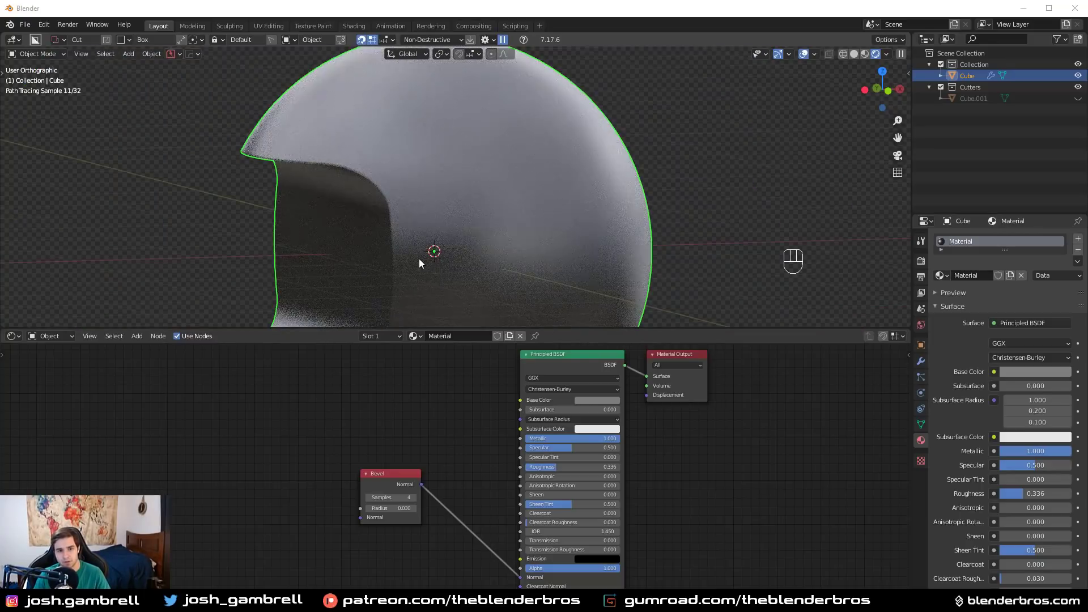
mouse_move(419, 258)
middle_down()
mouse_move(403, 233)
mouse_move(422, 191)
mouse_move(478, 247)
mouse_move(478, 261)
mouse_move(418, 236)
mouse_move(328, 142)
middle_up()
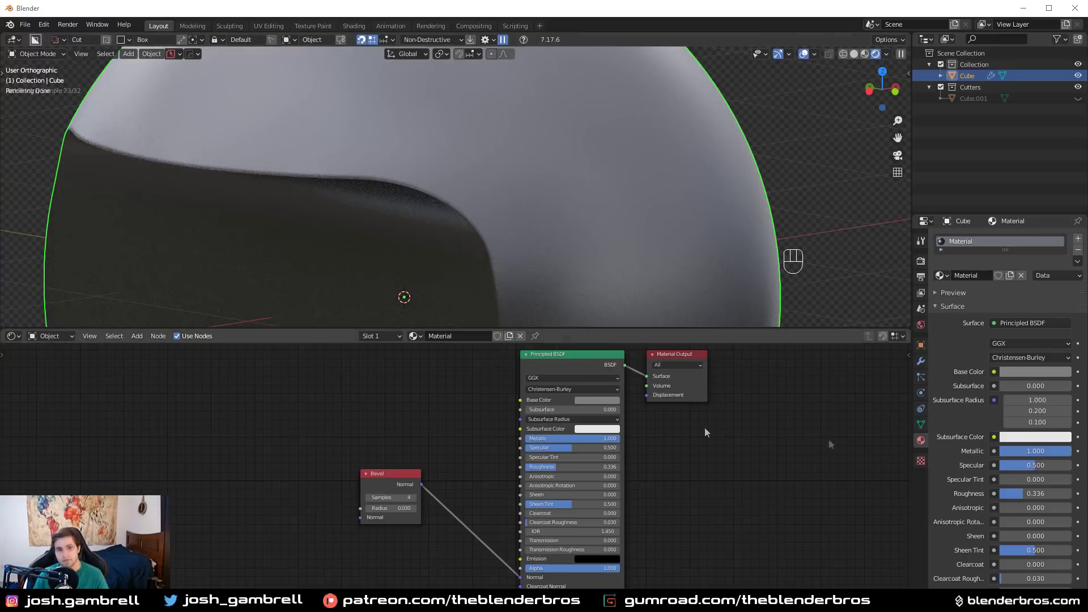